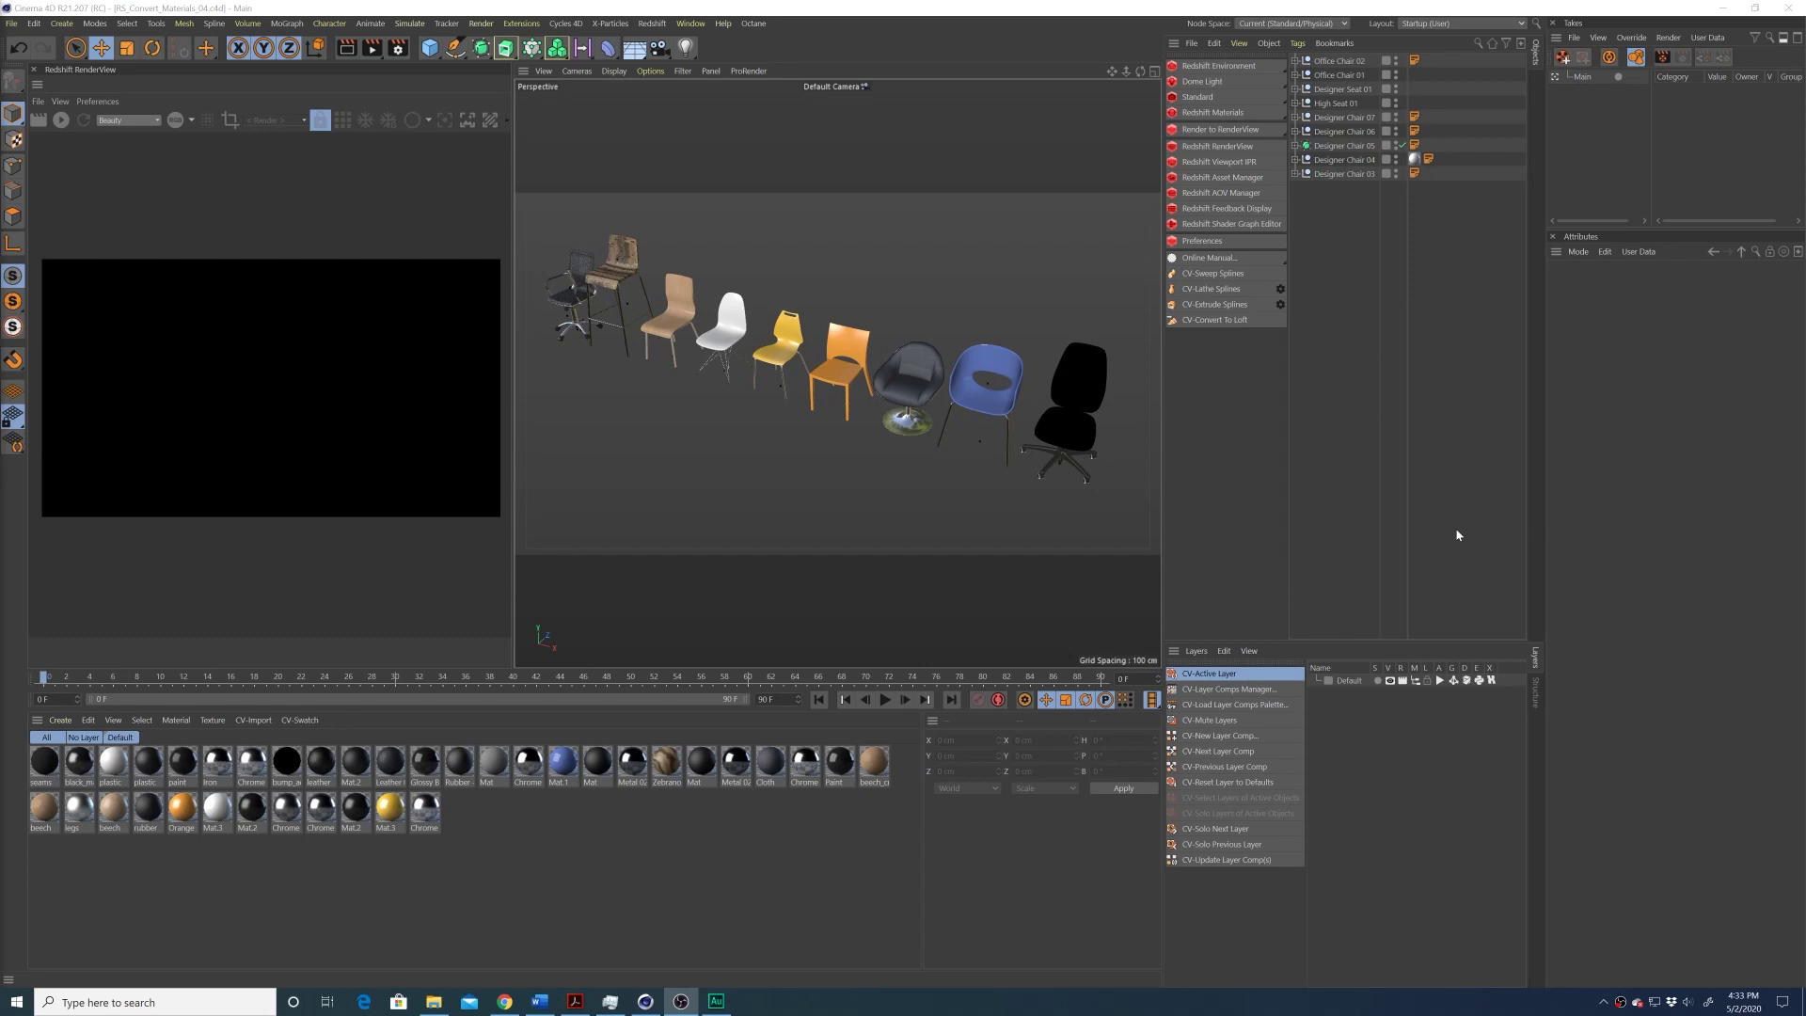
Select the orange chair, Designer Chair 05, and frame it close up in the perspective view
click(1346, 497)
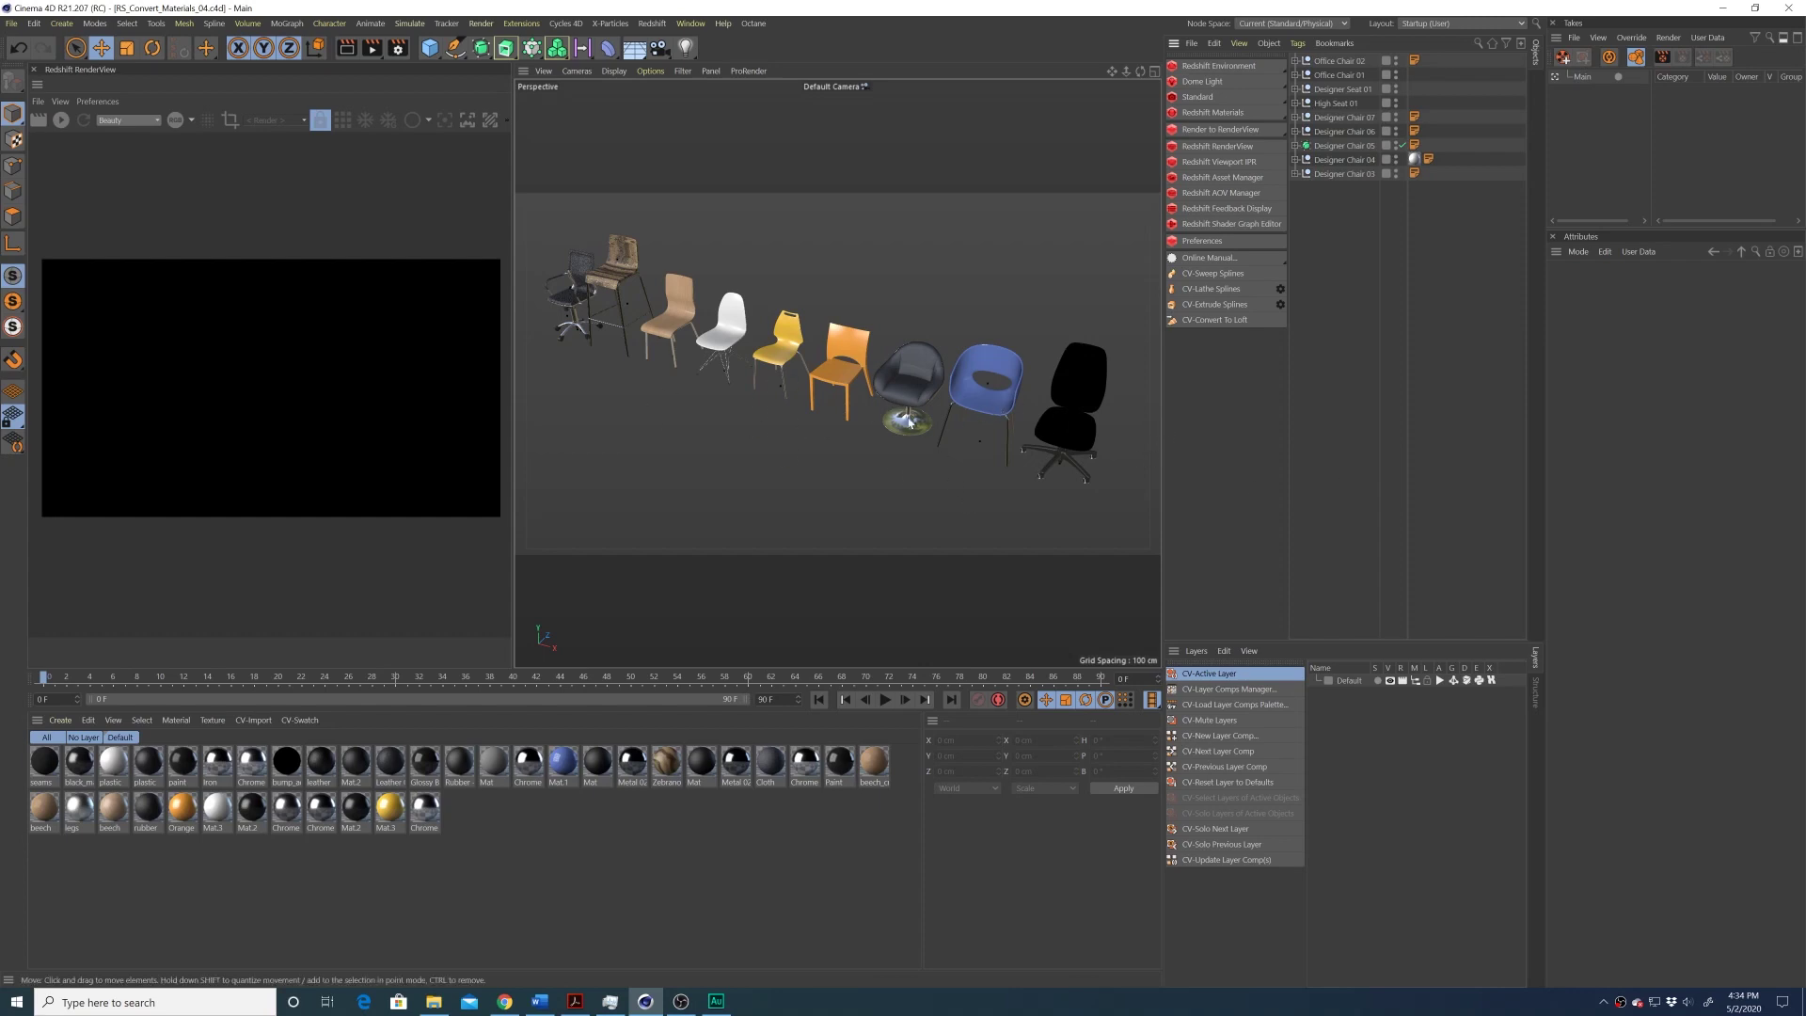
click(829, 391)
key(o)
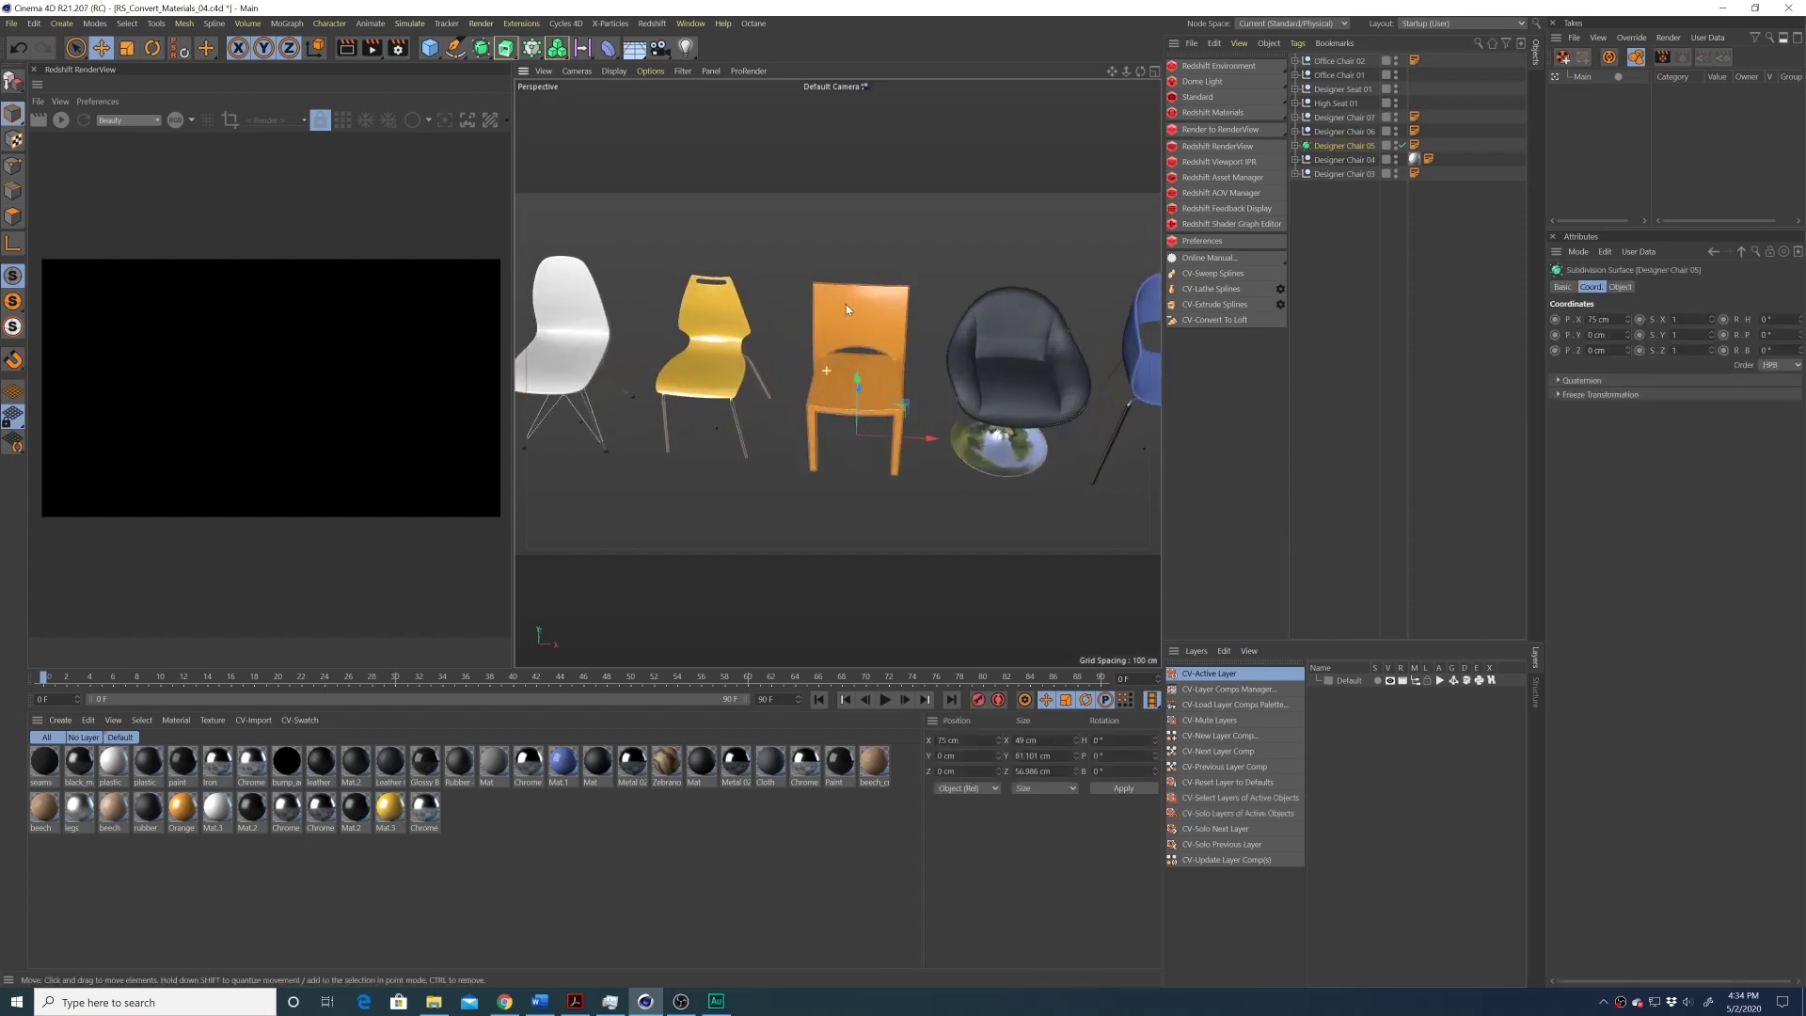
scroll(854, 393, down, 5)
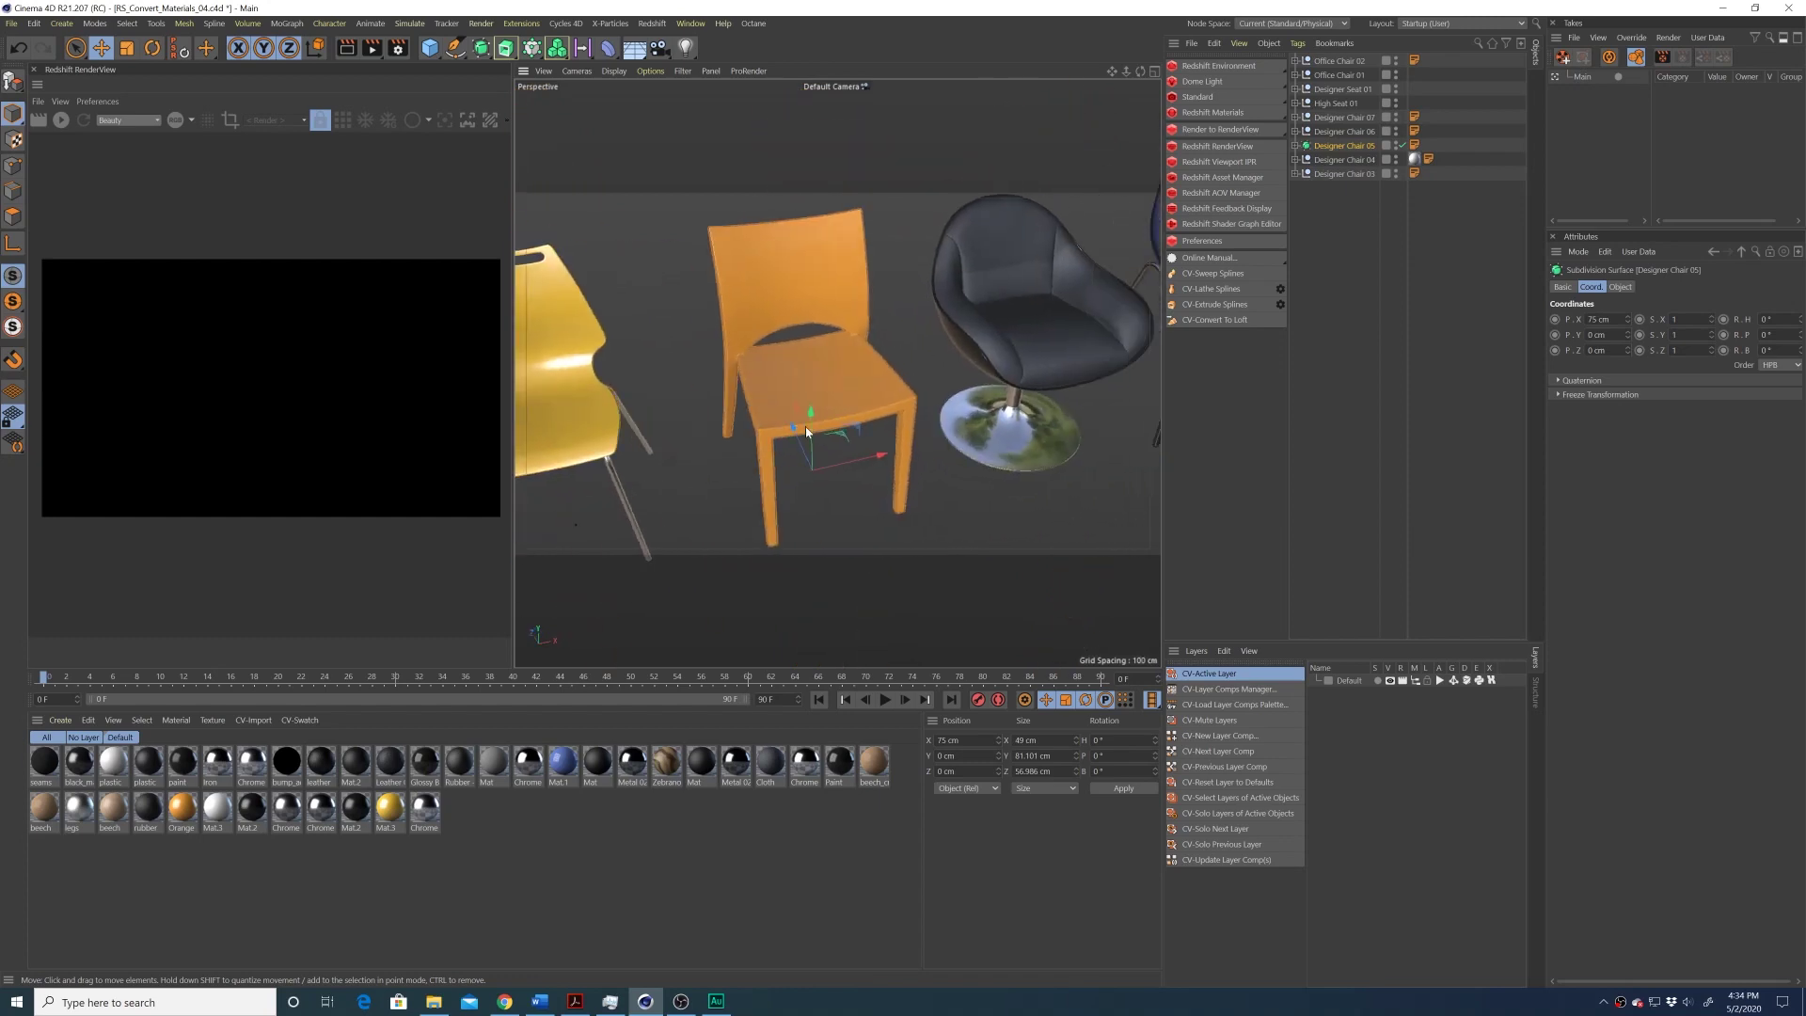
Move the Orange material to the end of the material list and inspect its Color settings in the Material Editor
click(182, 807)
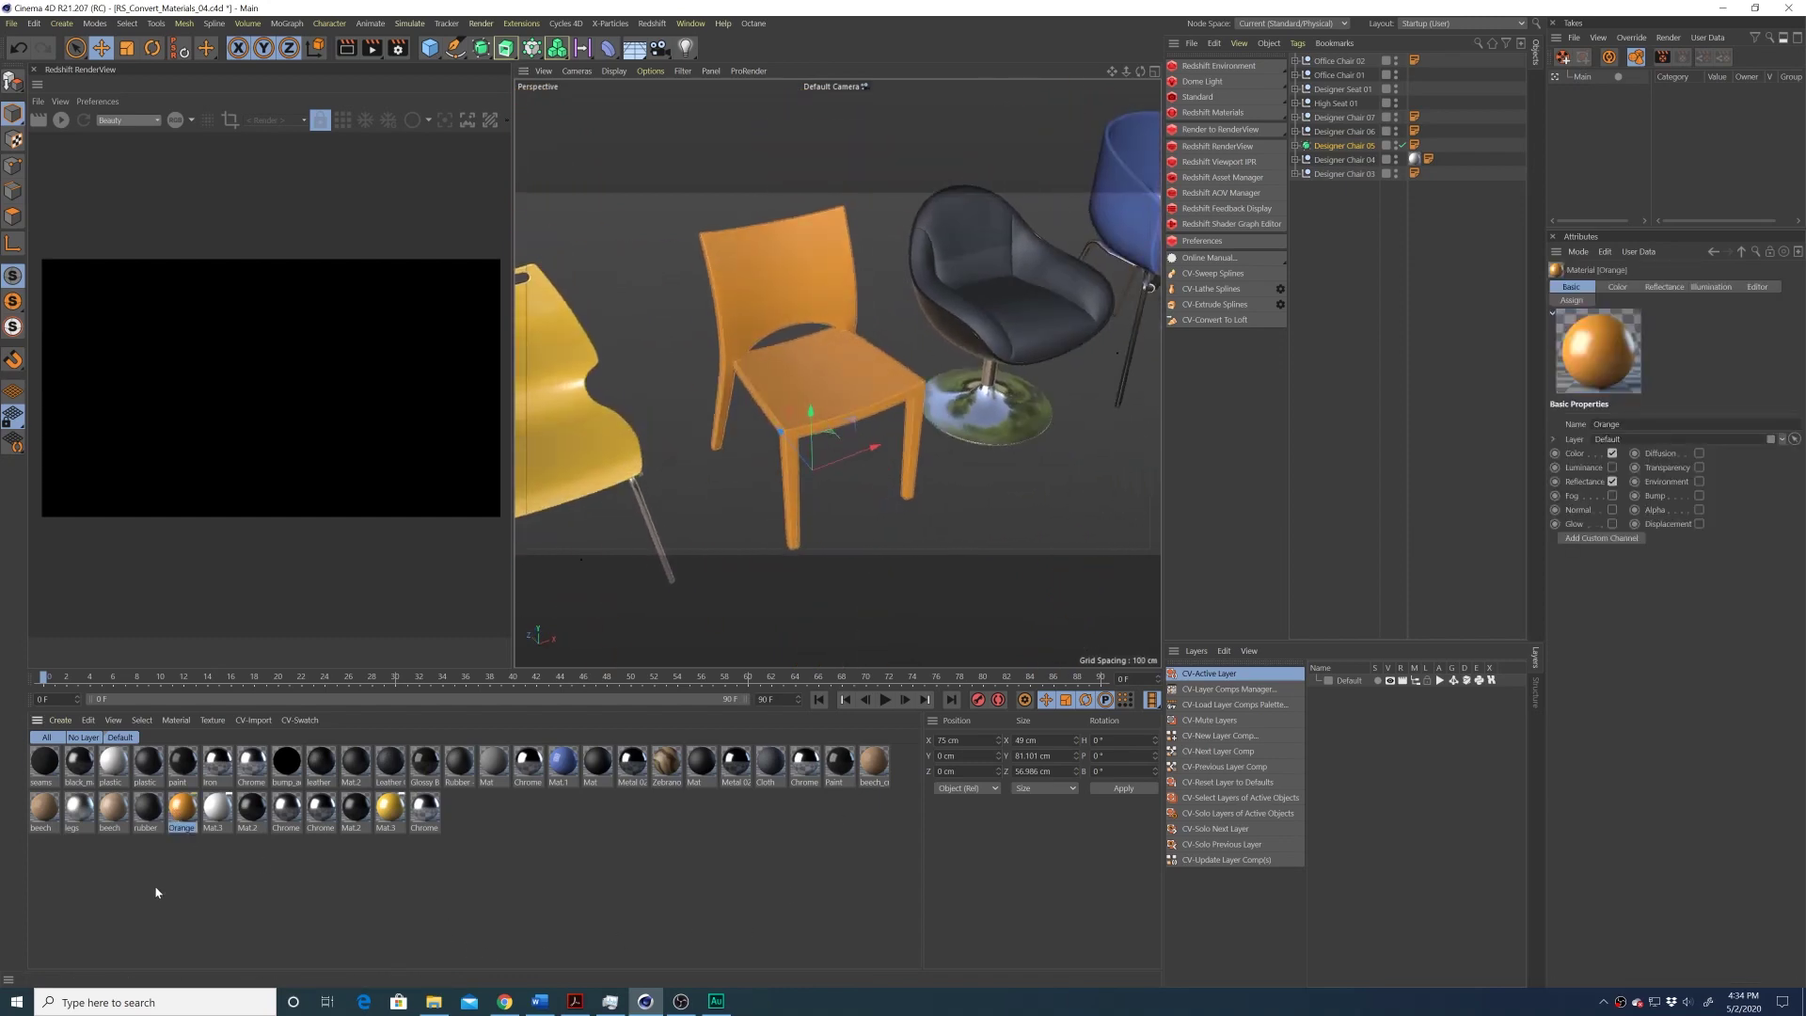
drag(186, 821, 414, 825)
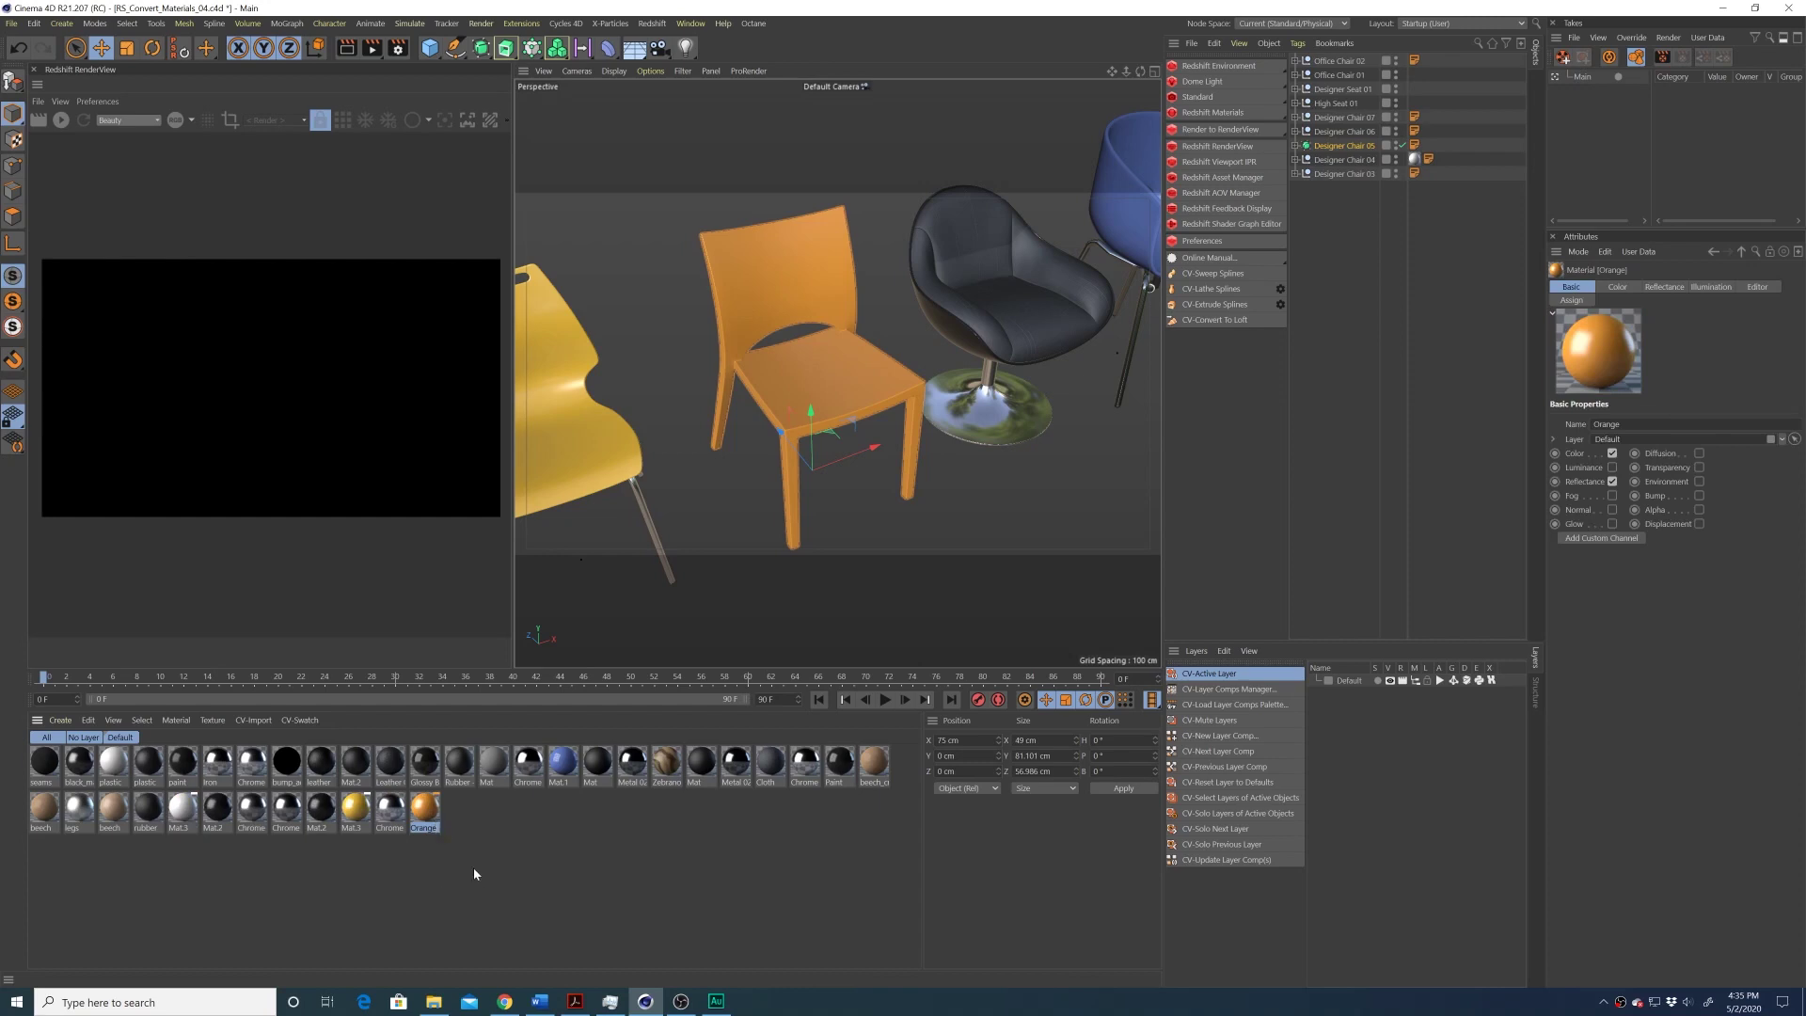
double_click(423, 811)
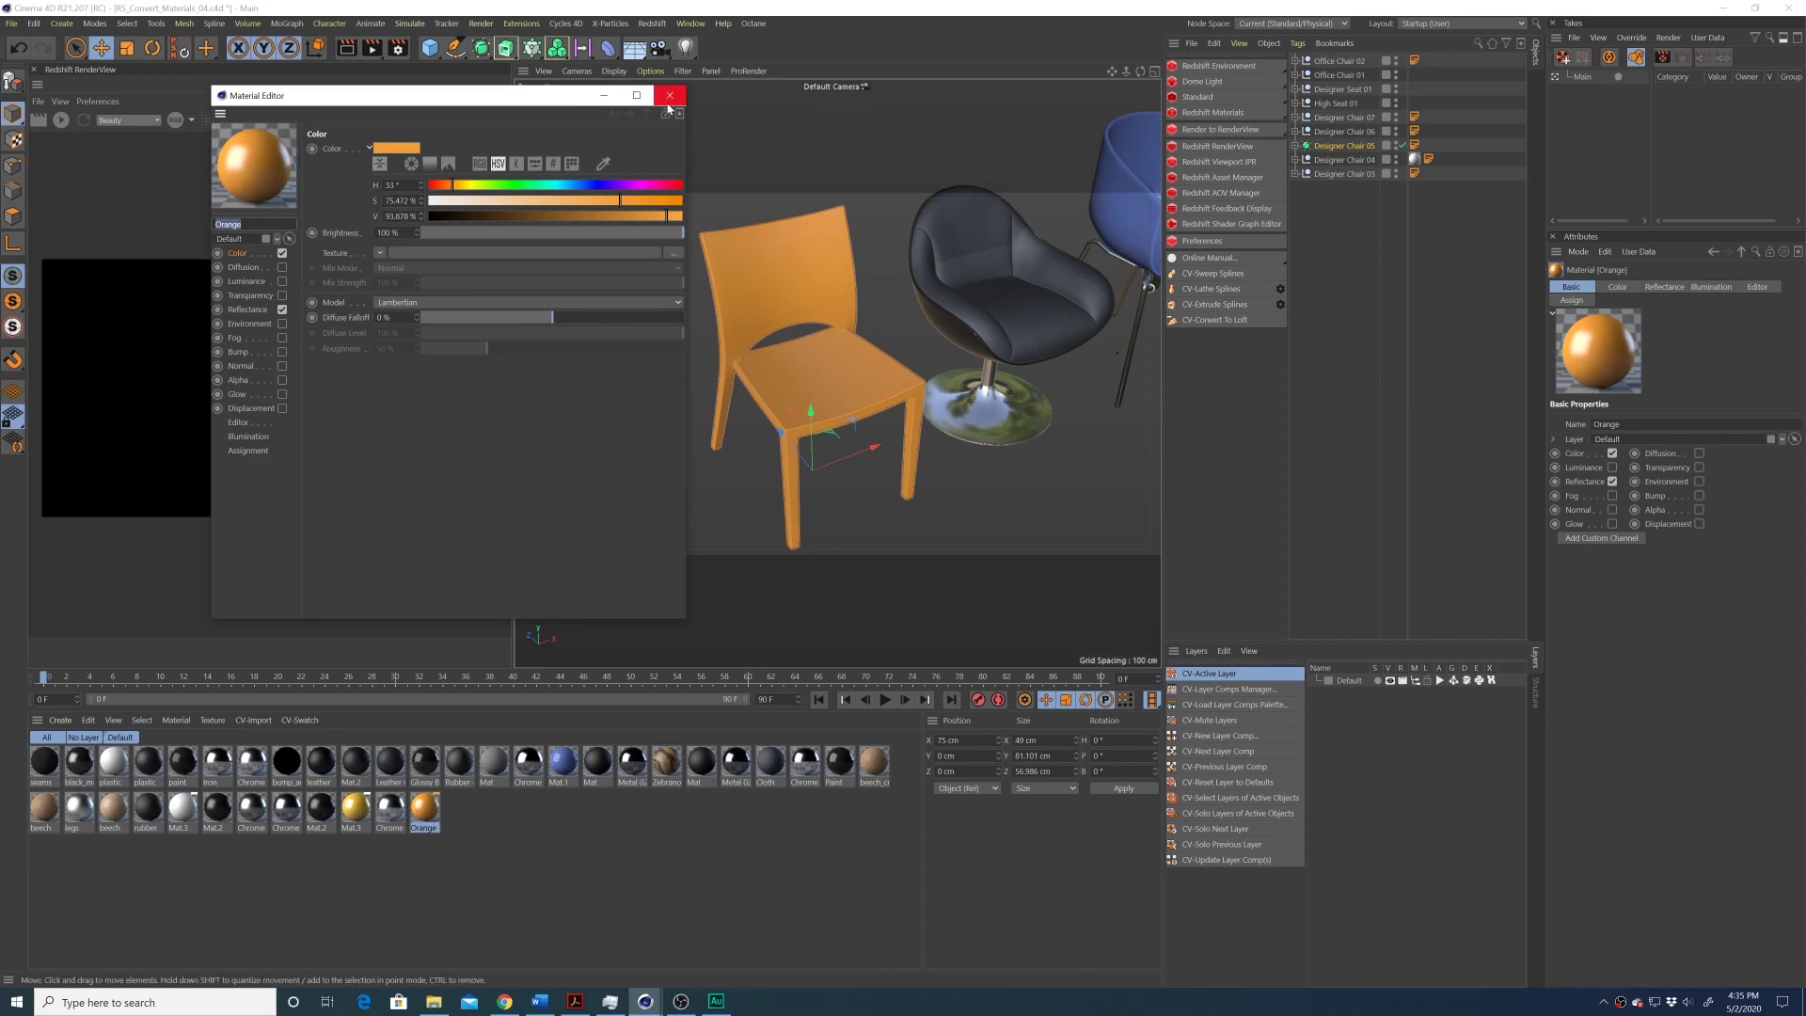
click(670, 95)
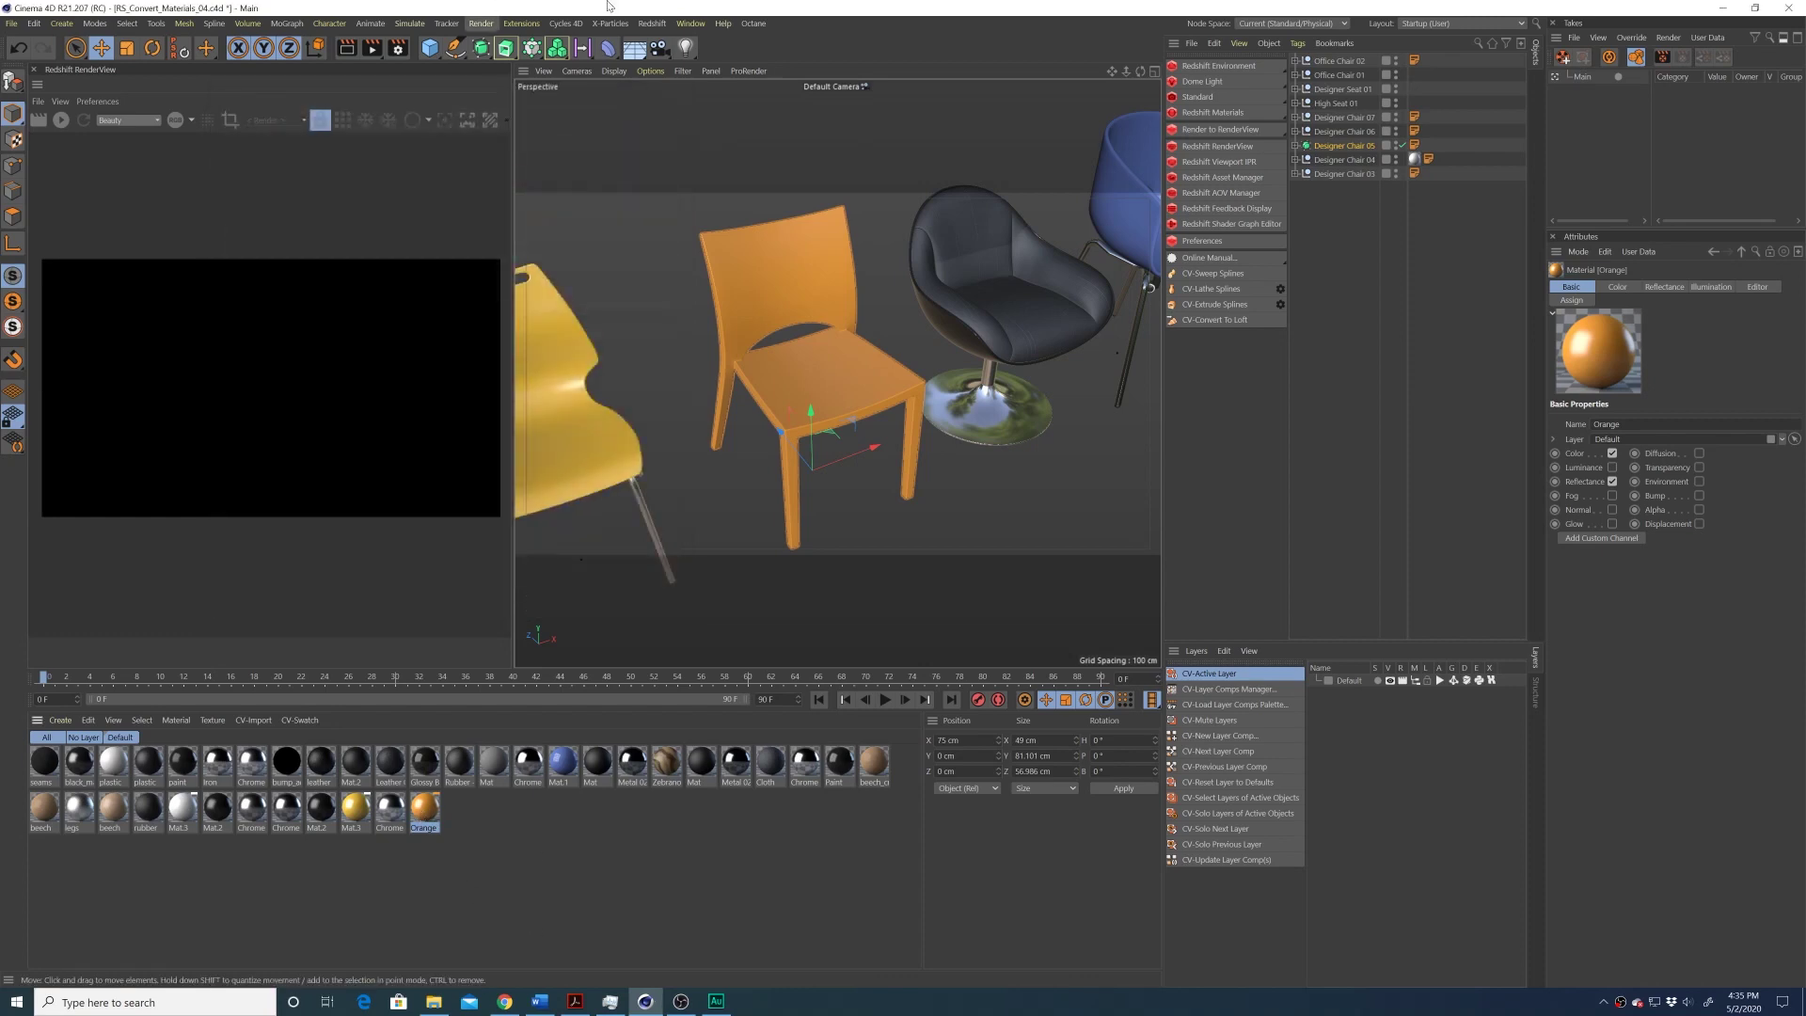
Create a Redshift copy of the Orange material with Convert Materials and place it after the original
click(654, 23)
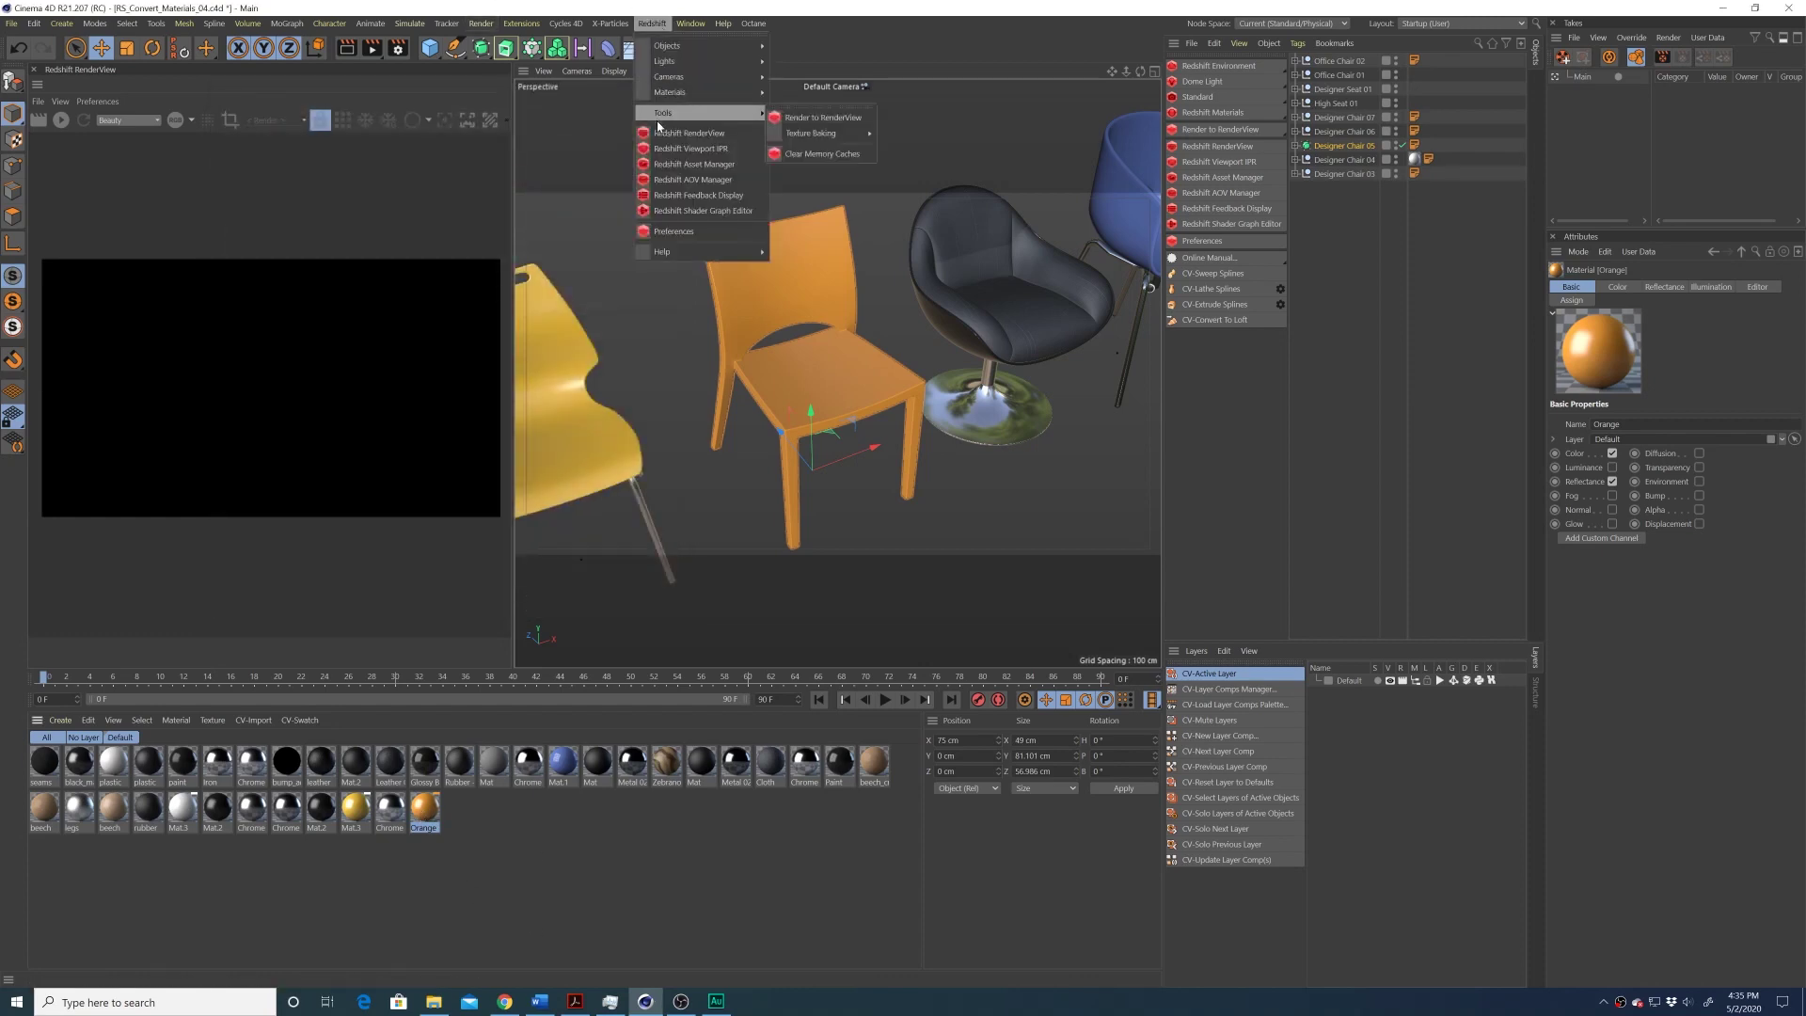
mouse_move(680, 94)
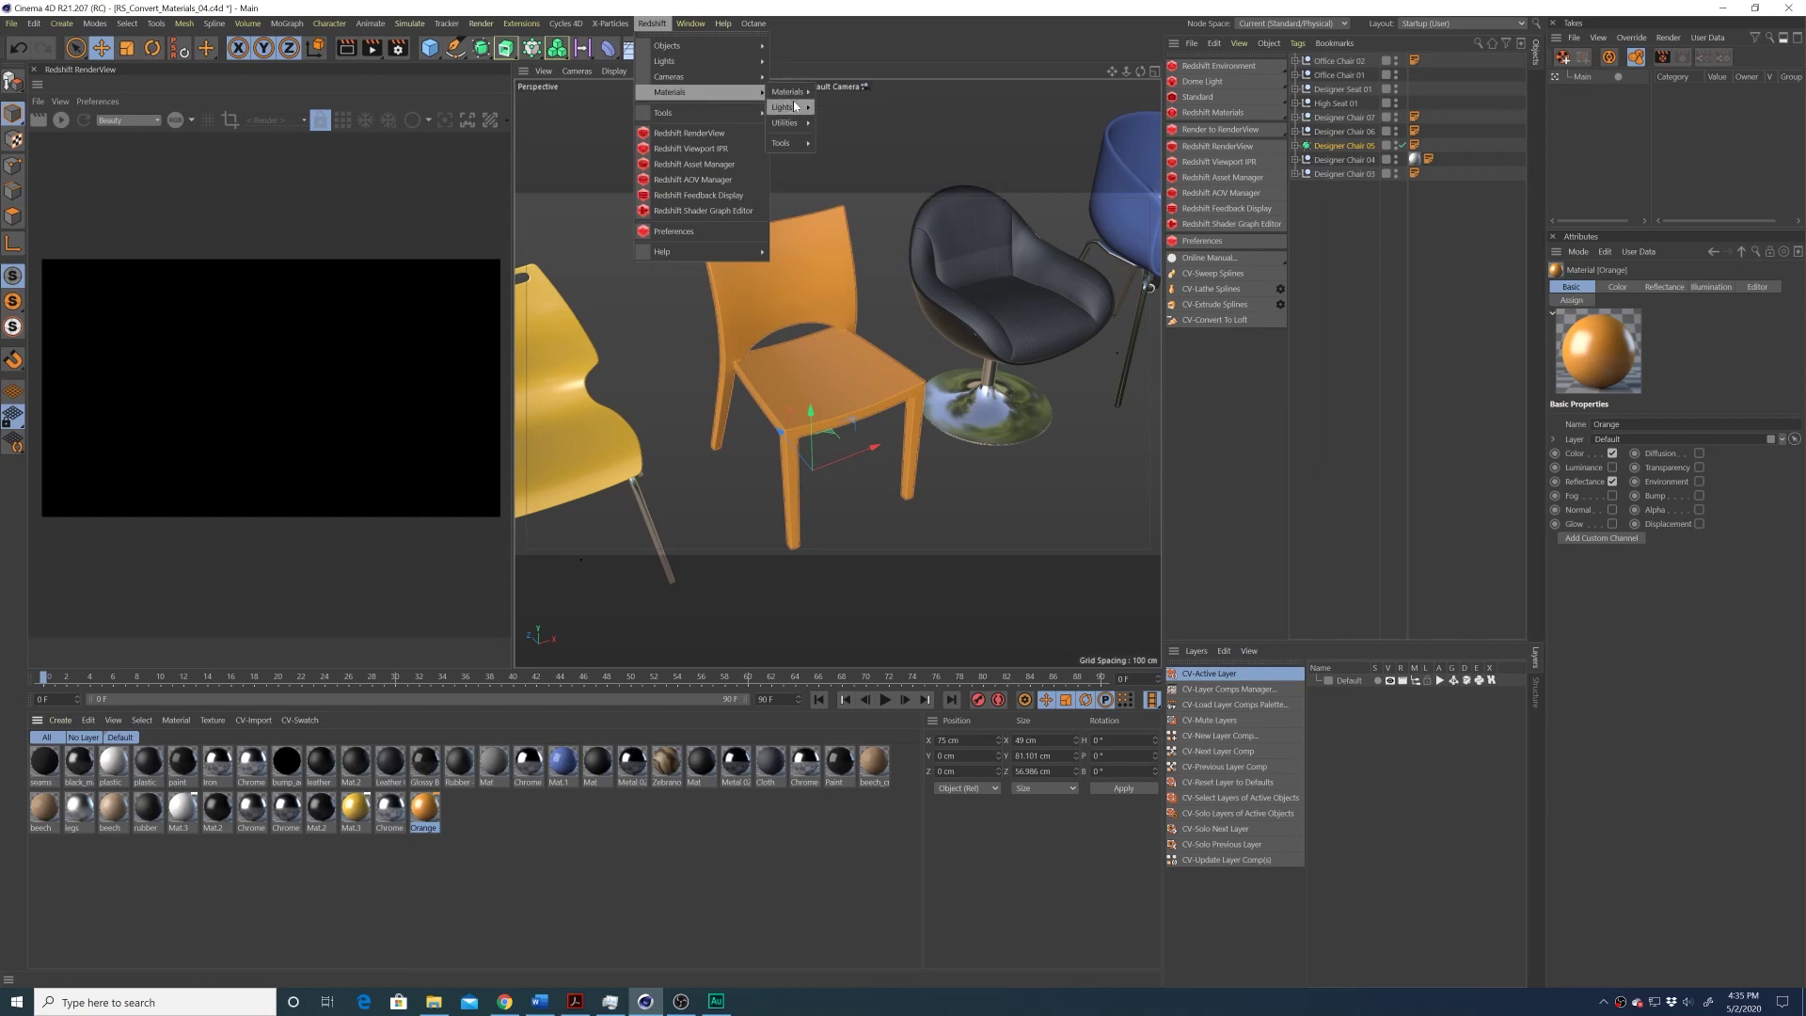
mouse_move(787, 149)
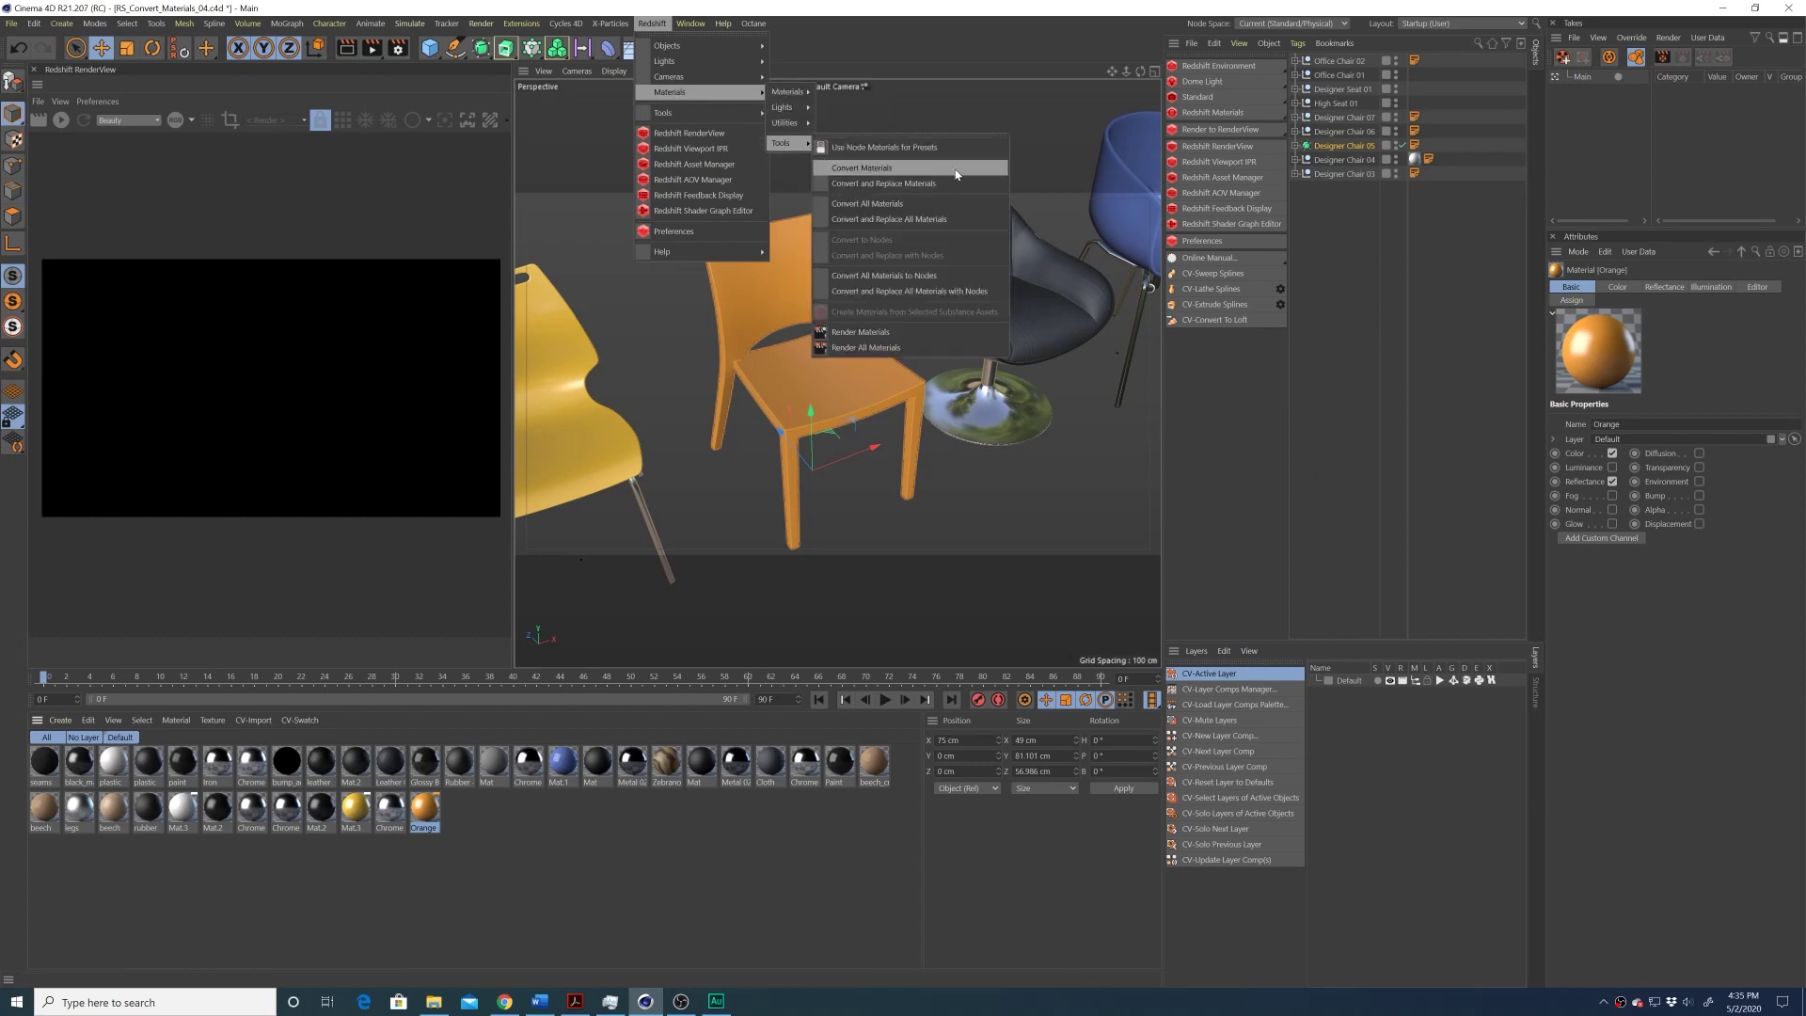
click(890, 171)
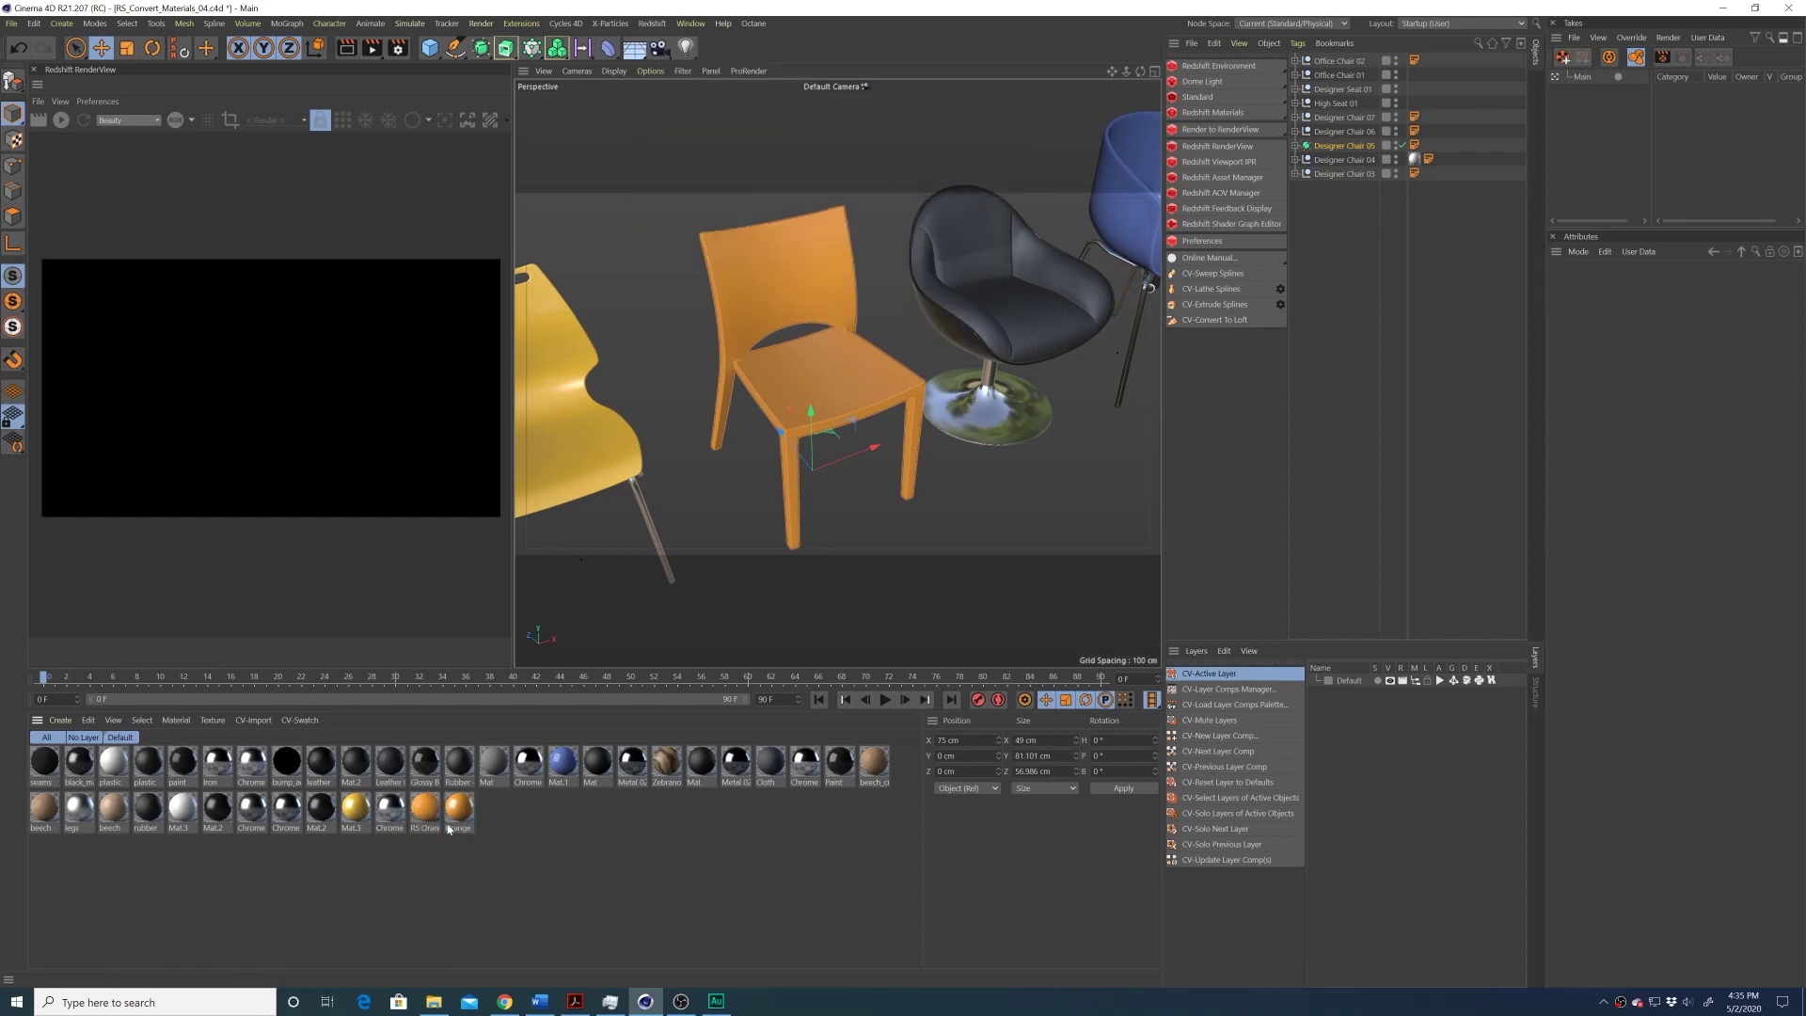
drag(504, 811, 481, 829)
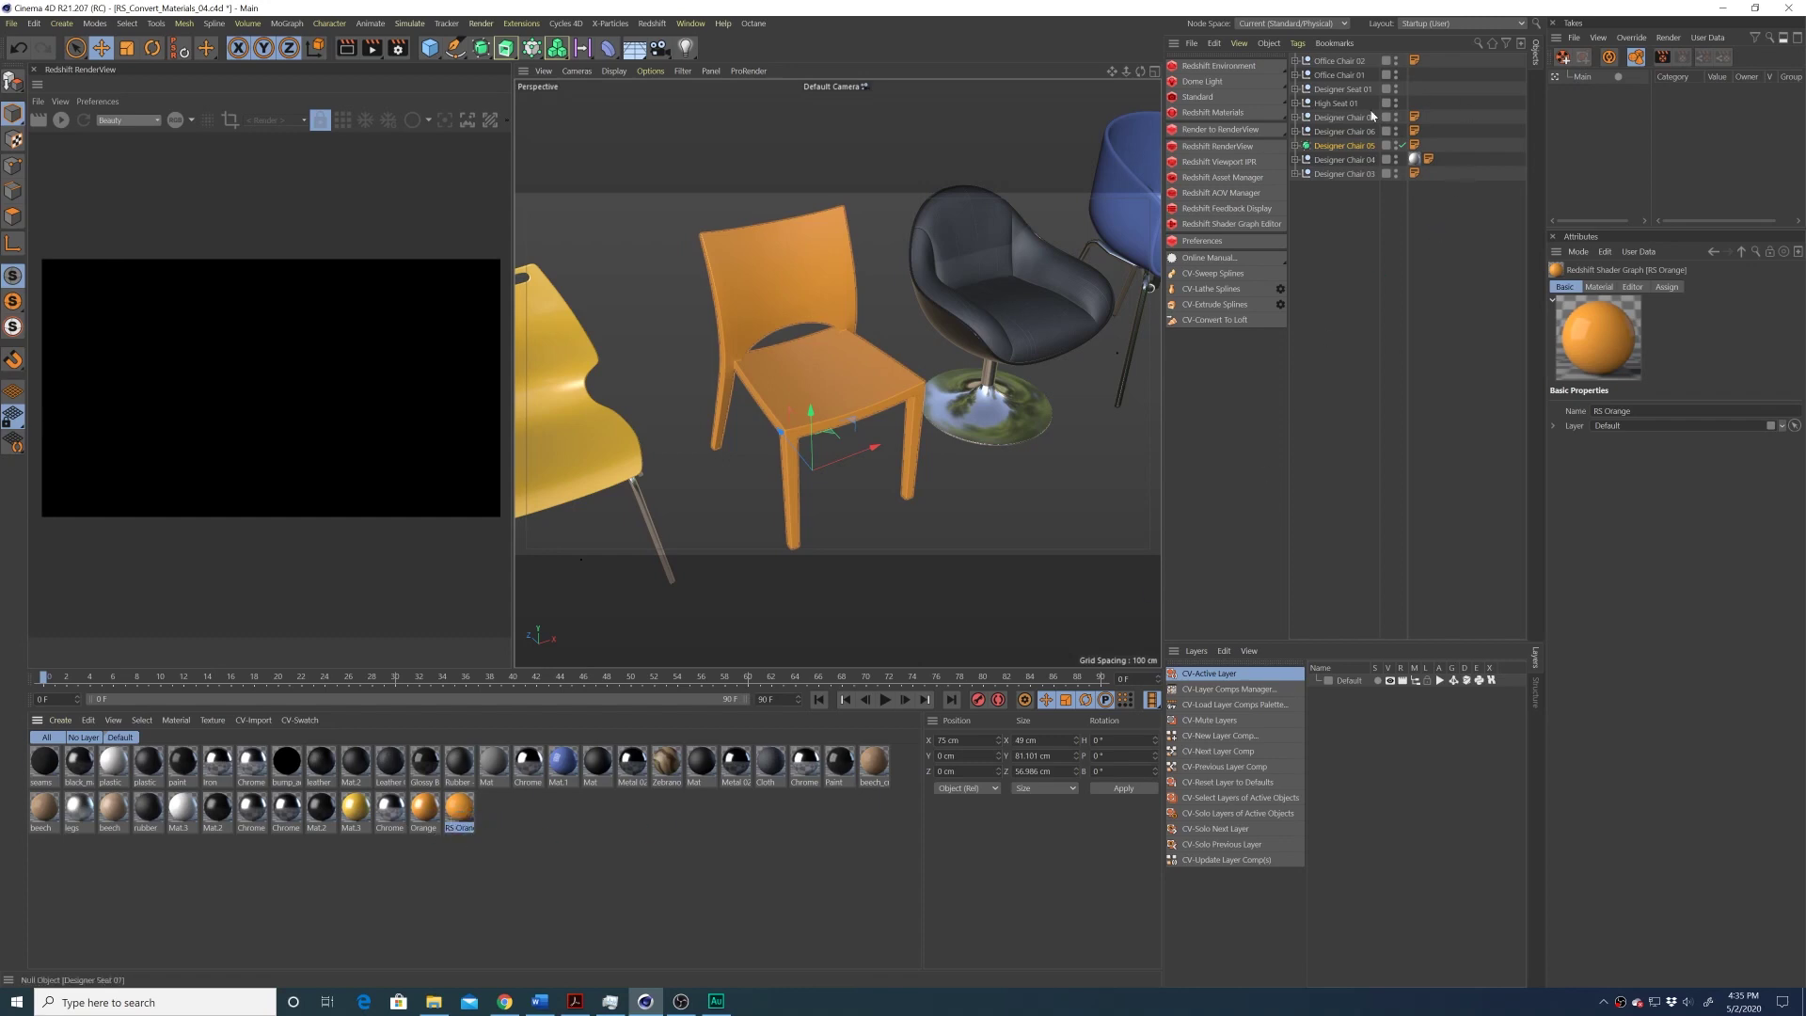
Check which material is assigned to the Chair mesh inside Designer Chair 05
click(1295, 146)
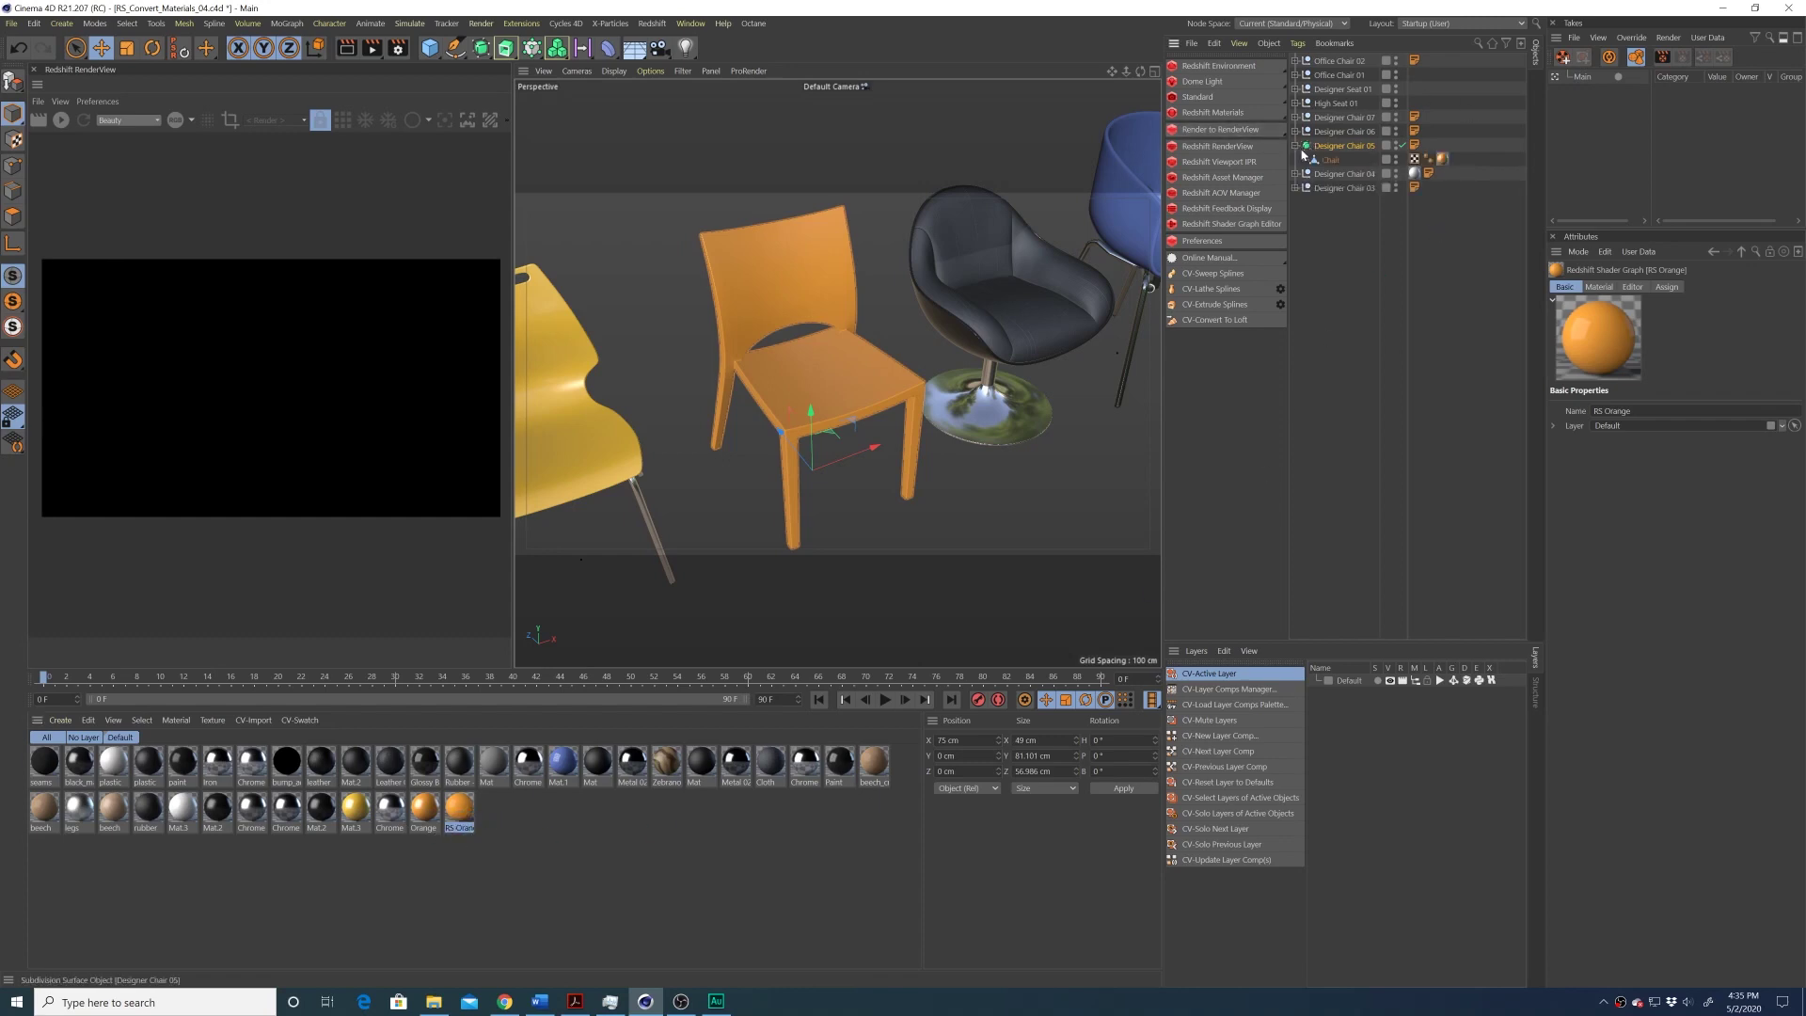
click(1365, 158)
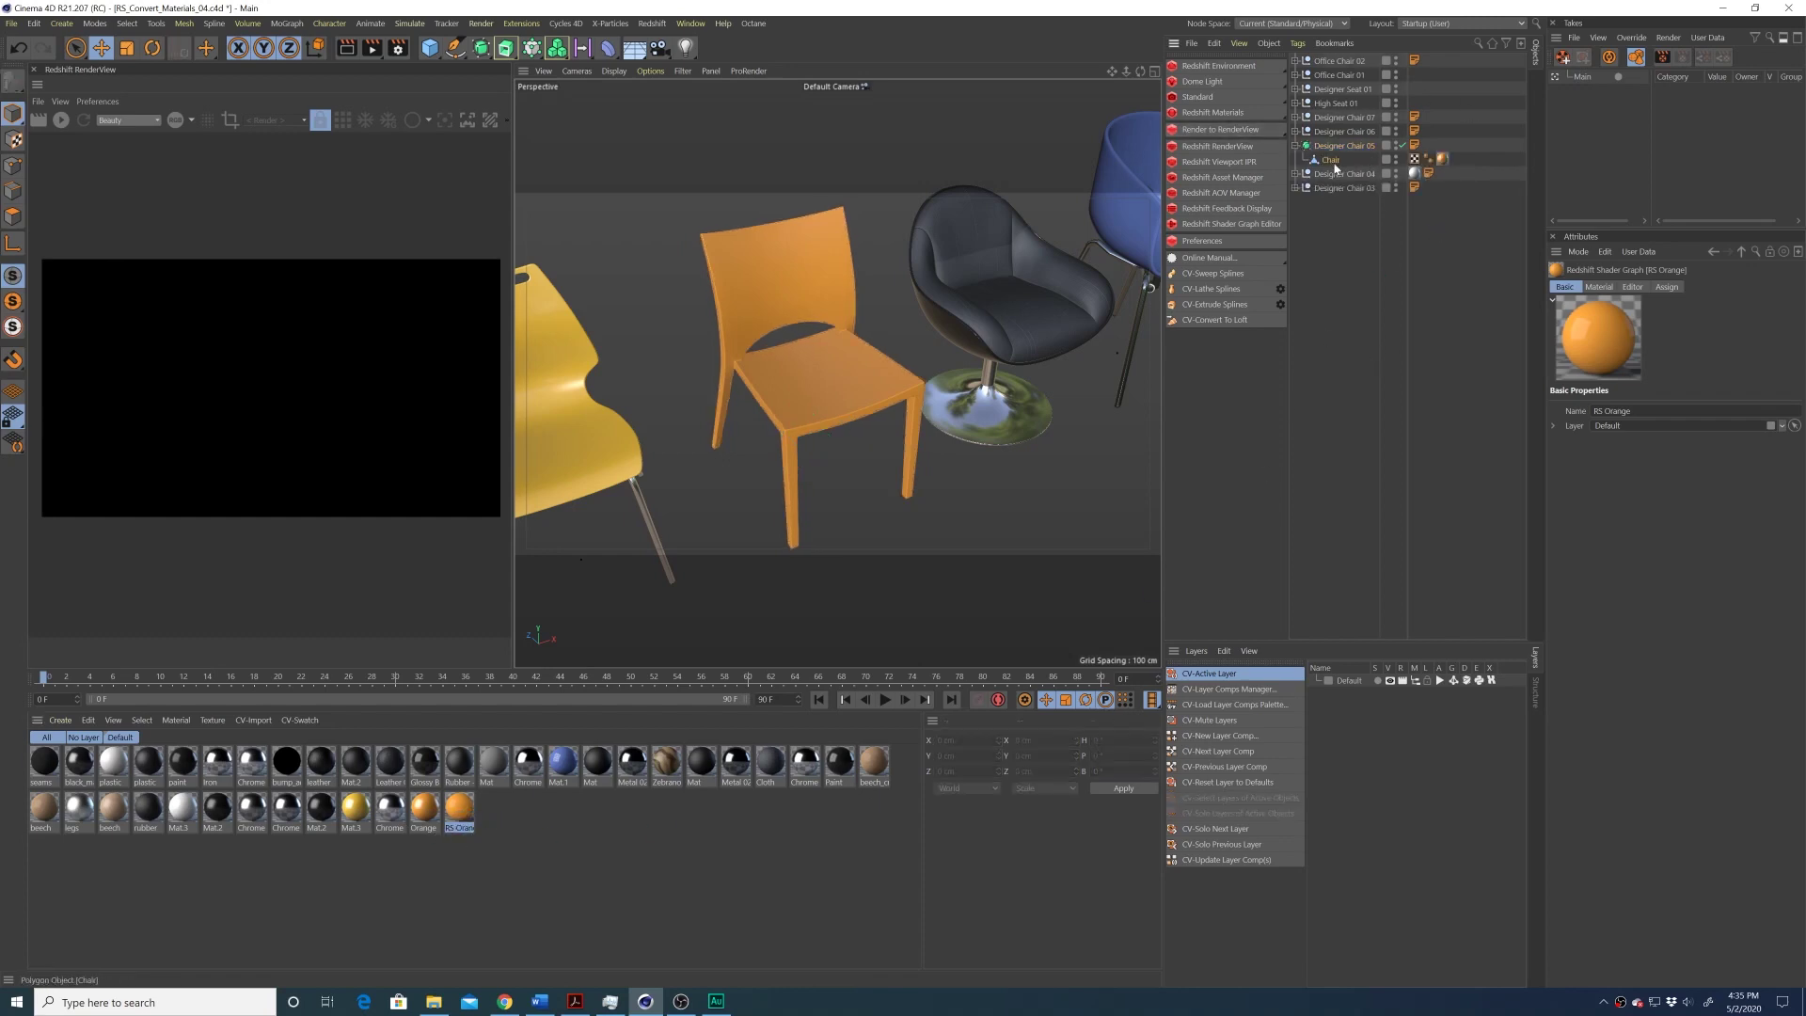
click(1440, 159)
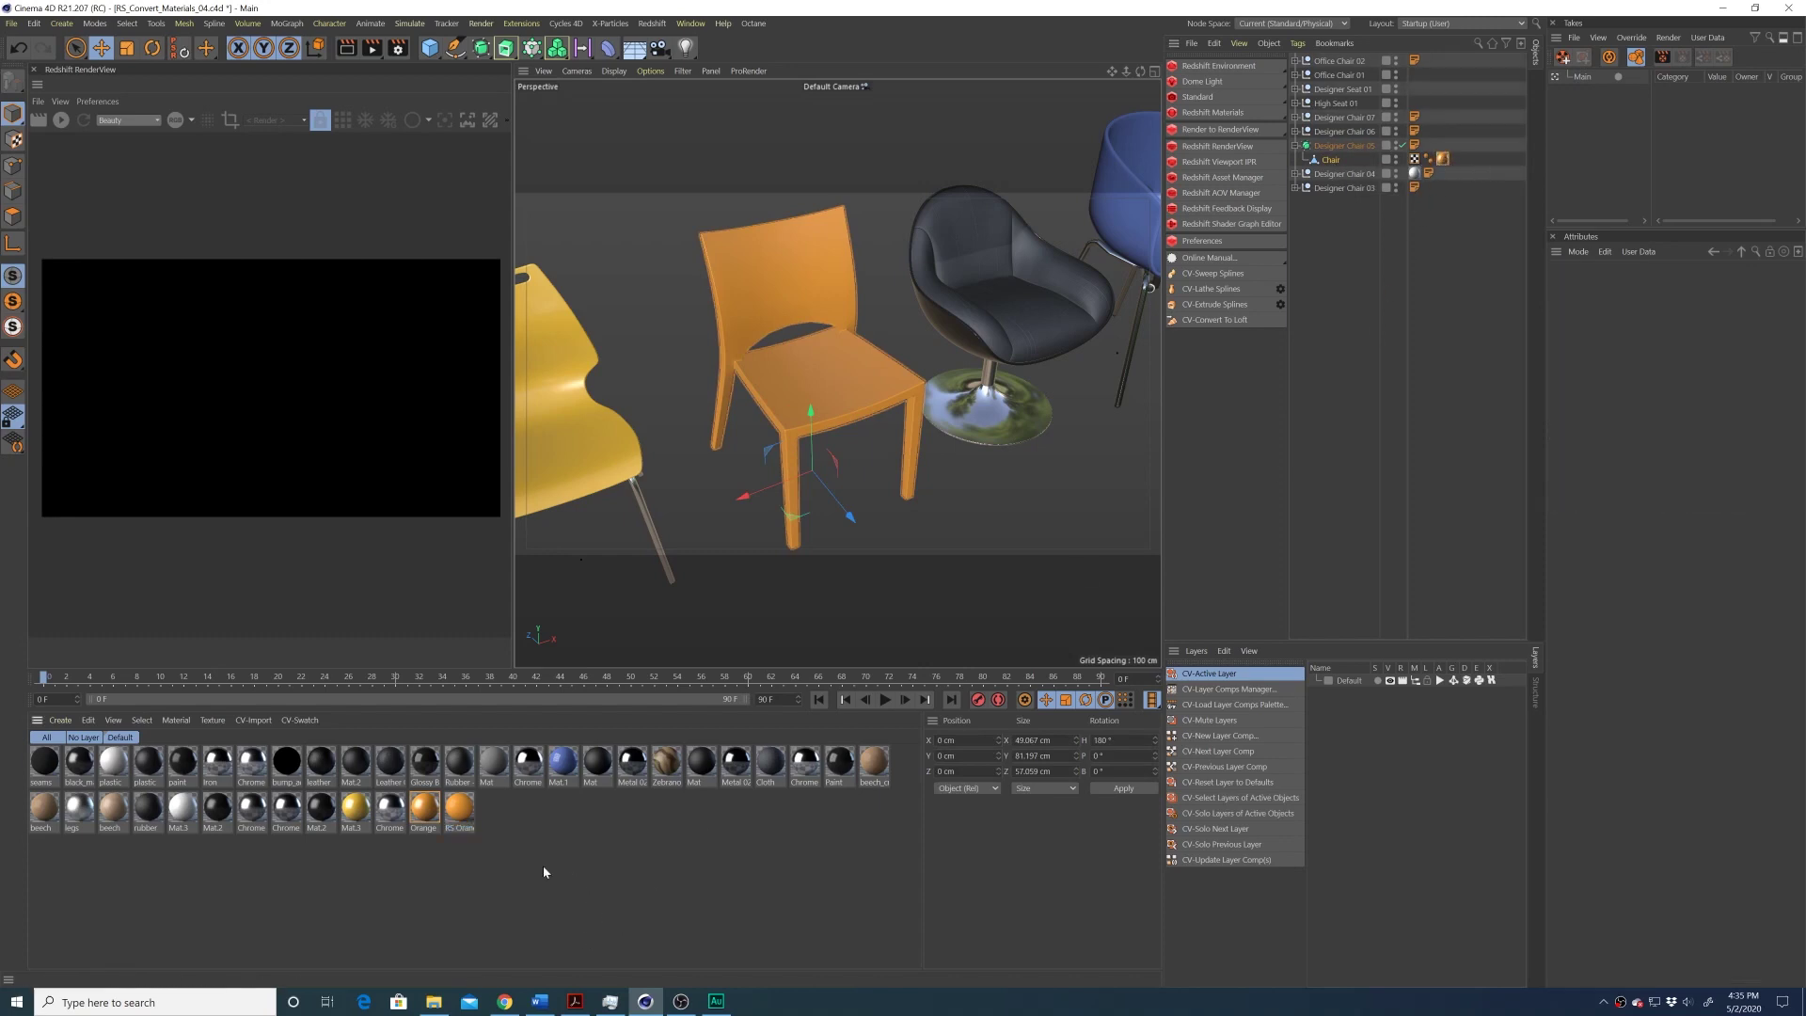
Delete the RS Orange material and run Convert and Replace Materials on the original Orange material
click(466, 812)
key(Delete)
click(420, 805)
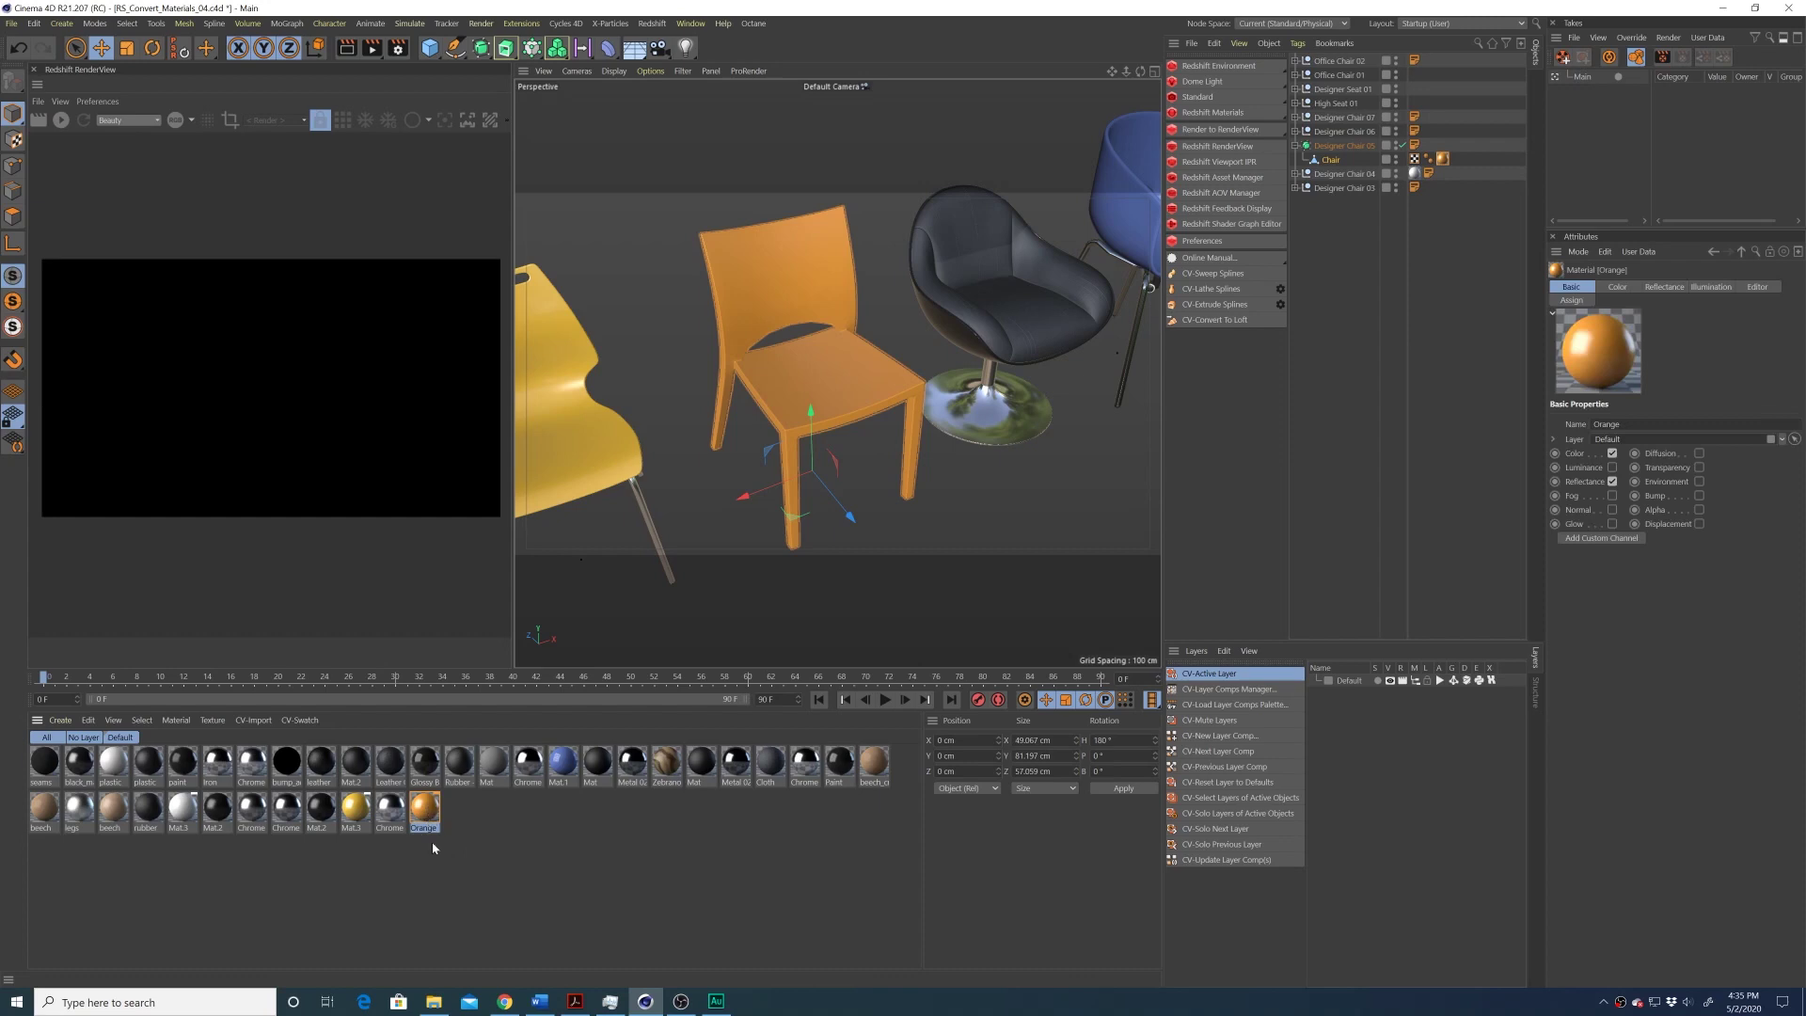
click(651, 22)
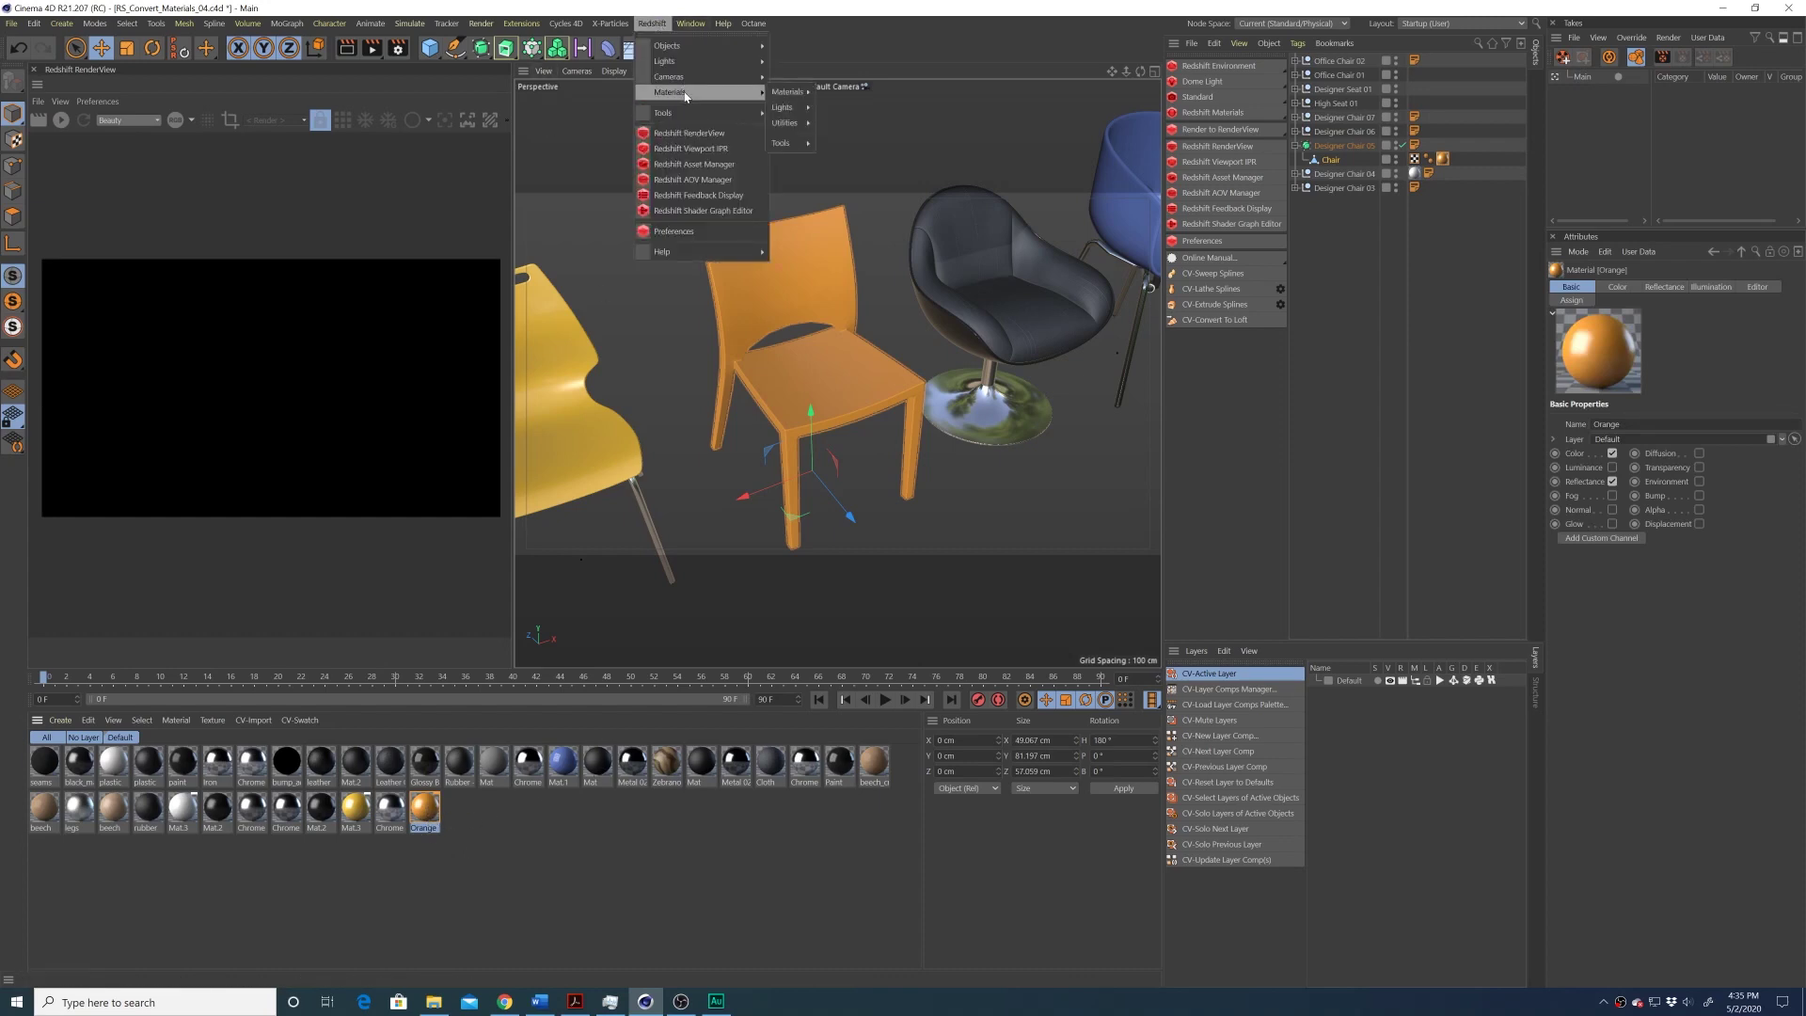
mouse_move(806, 145)
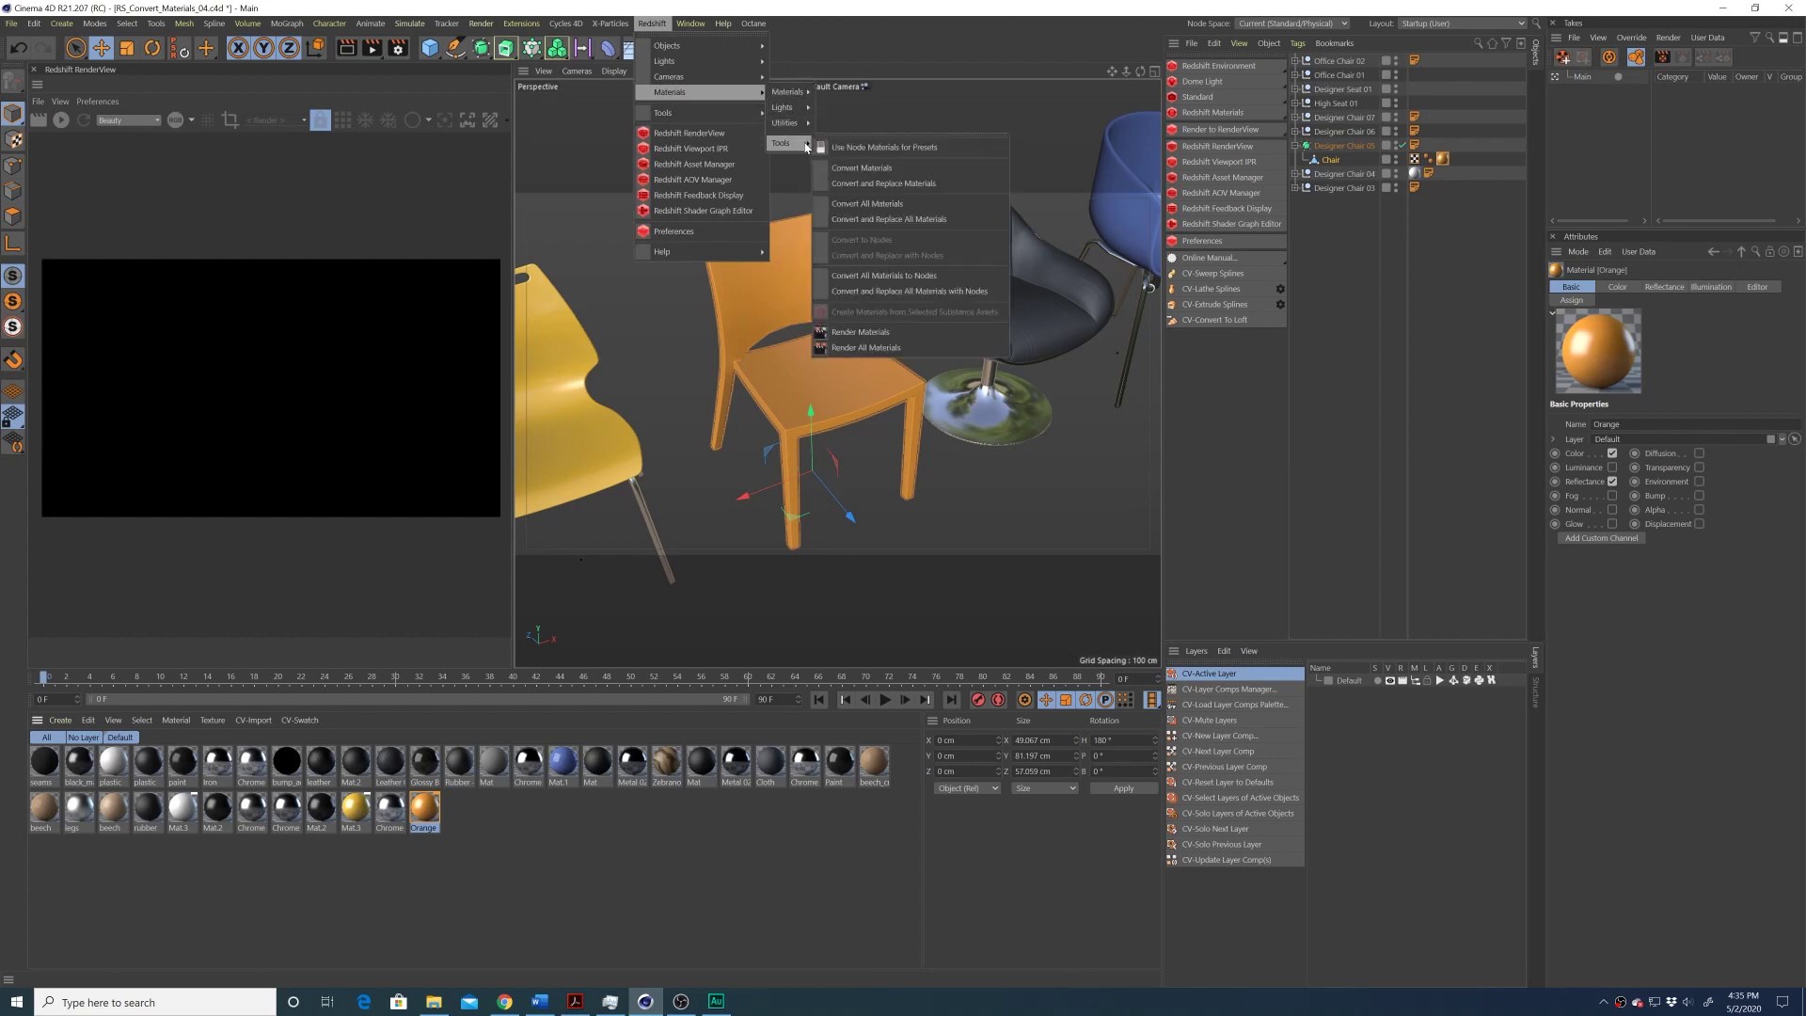
click(905, 185)
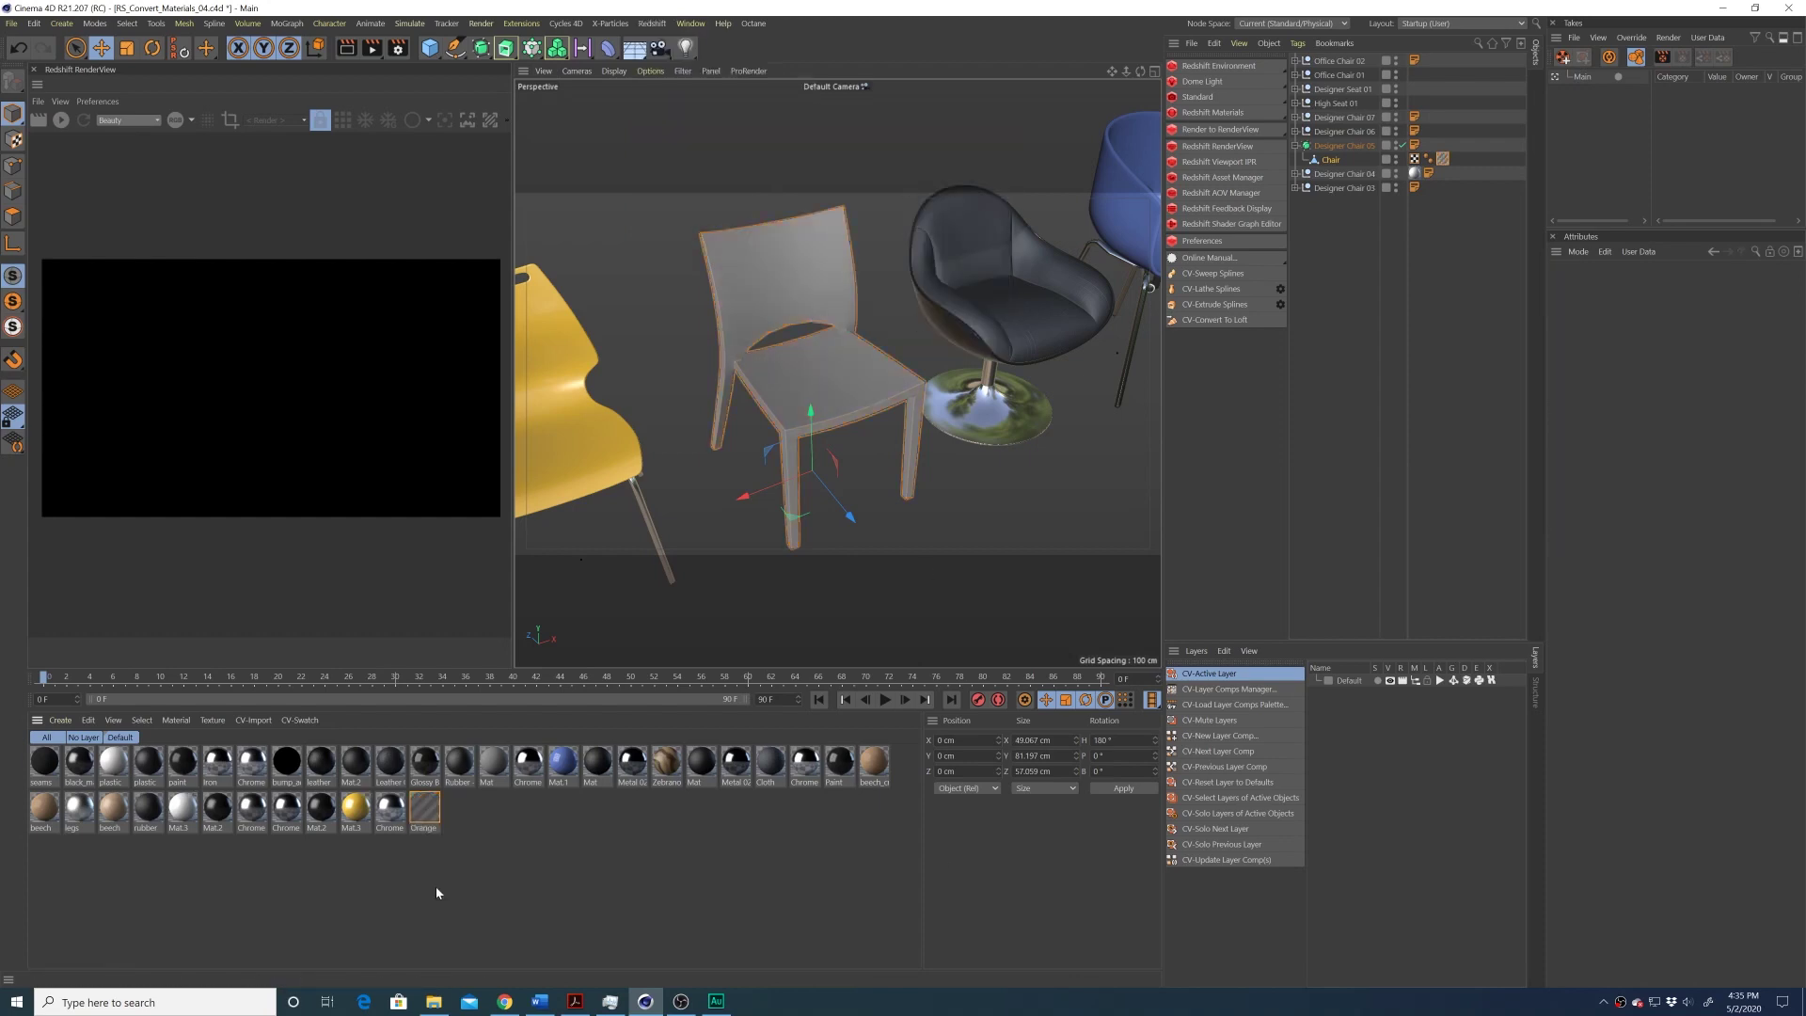
Inspect the converted Orange material's RS Material node in the shader graph and the material tag on the Chair mesh
click(423, 810)
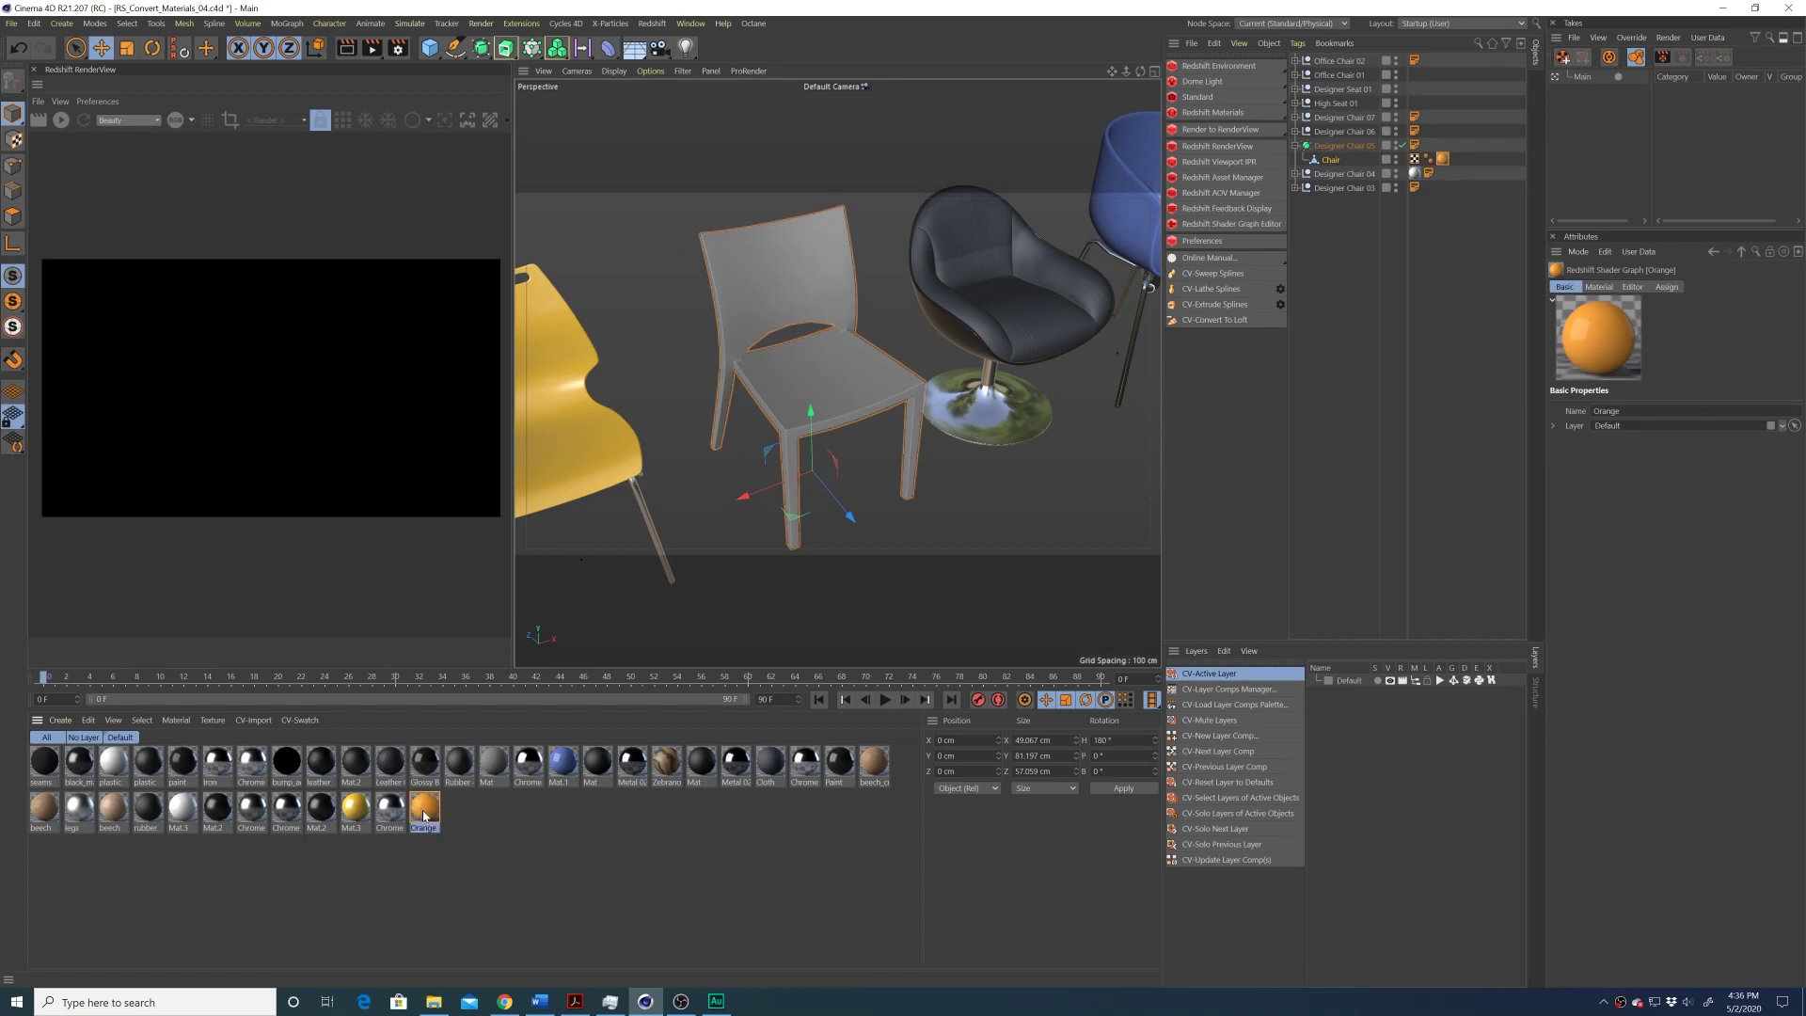
double_click(425, 811)
click(653, 163)
click(527, 385)
drag(526, 384, 501, 314)
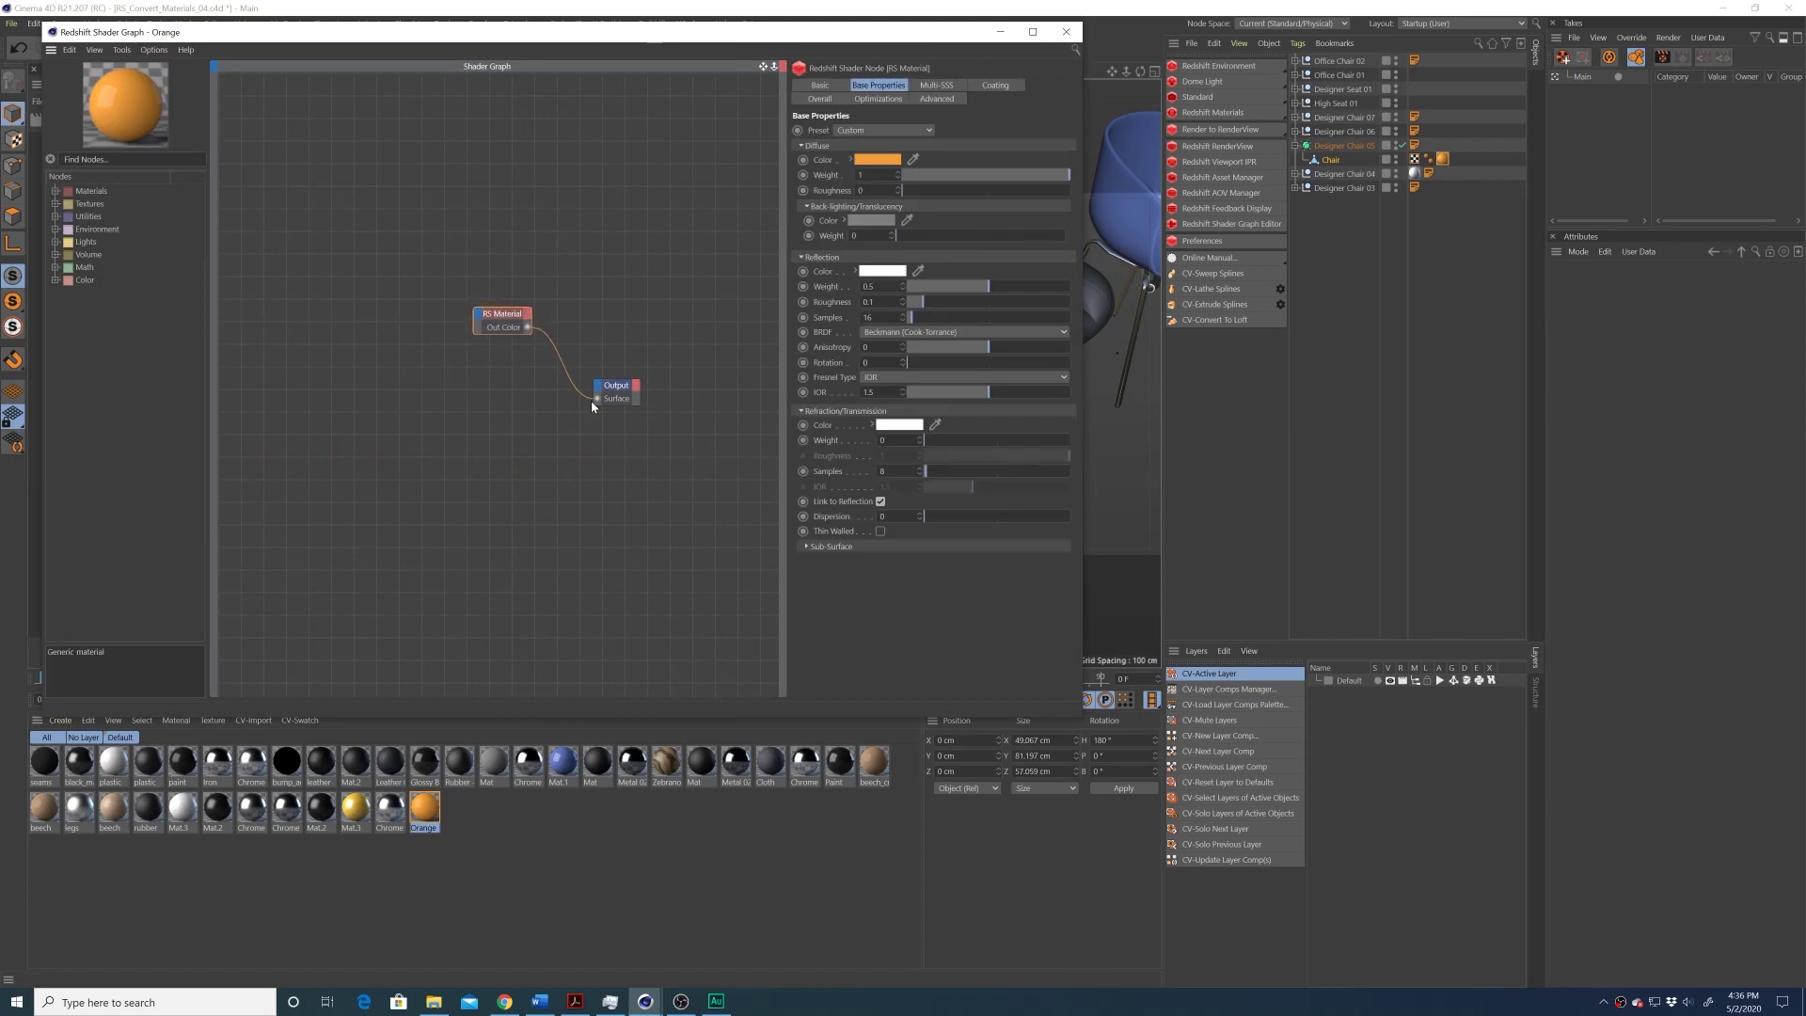
drag(616, 385, 616, 358)
click(503, 314)
click(1065, 31)
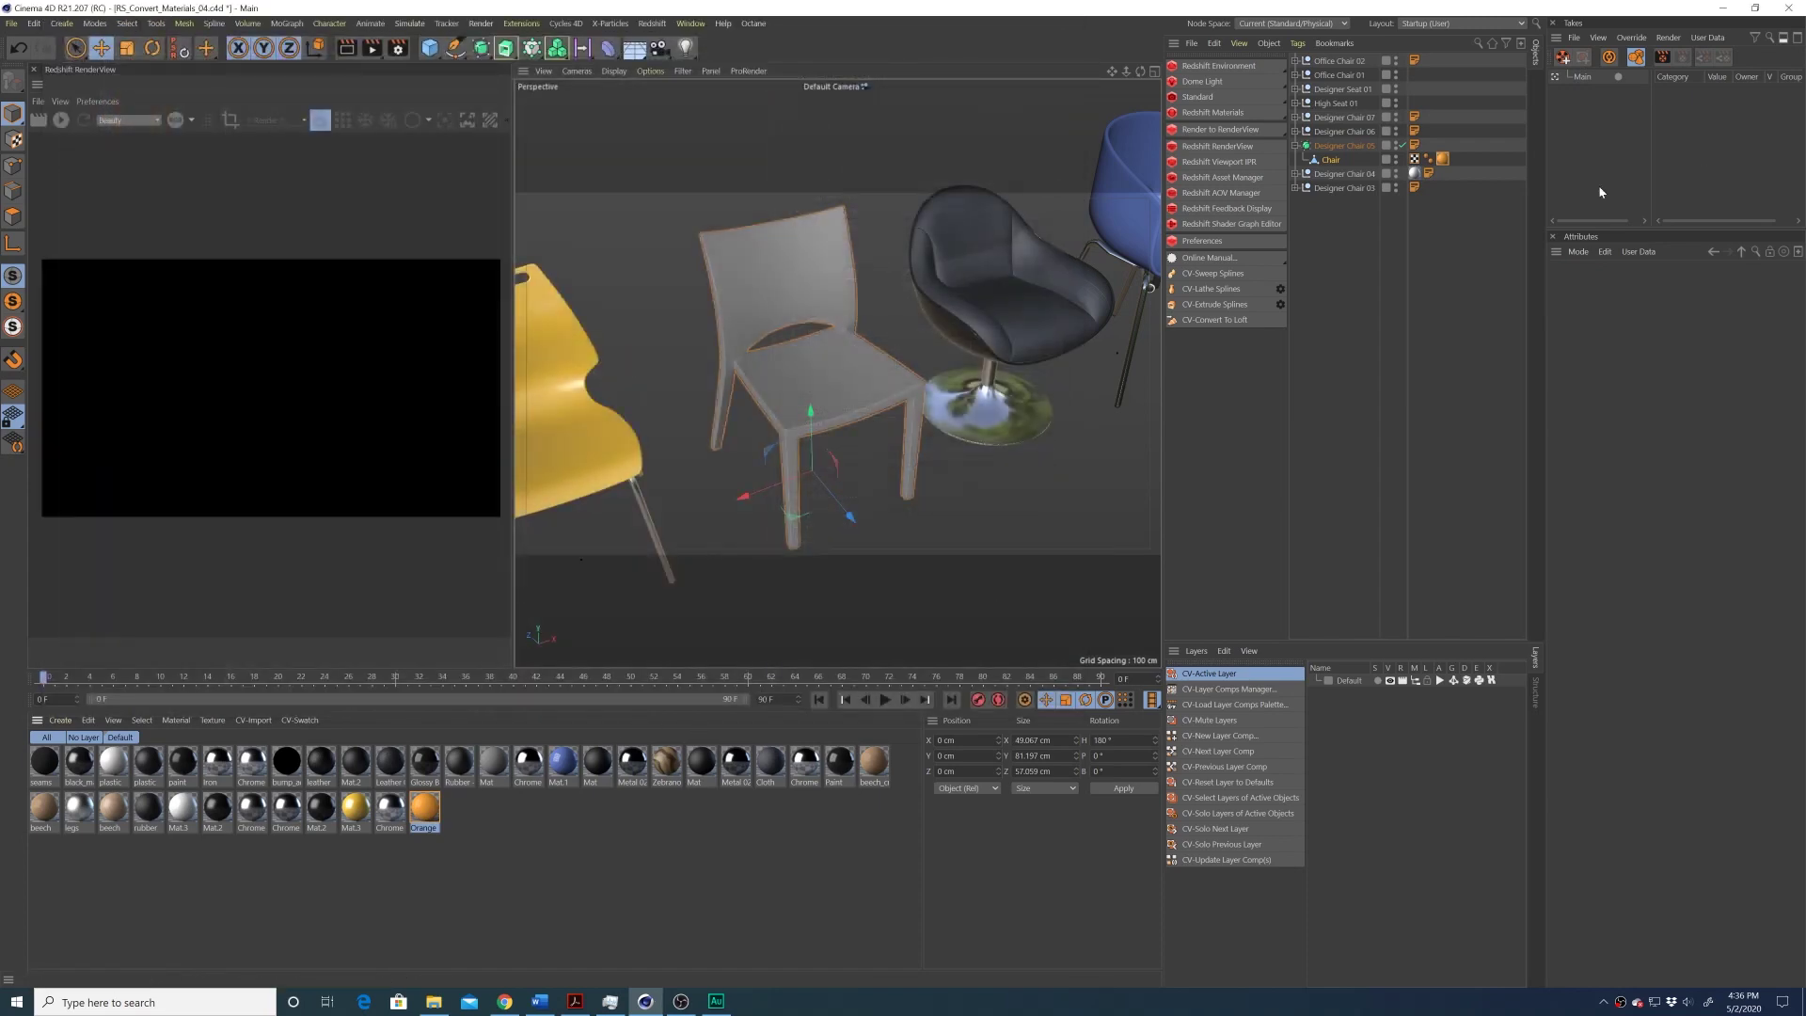
click(1443, 158)
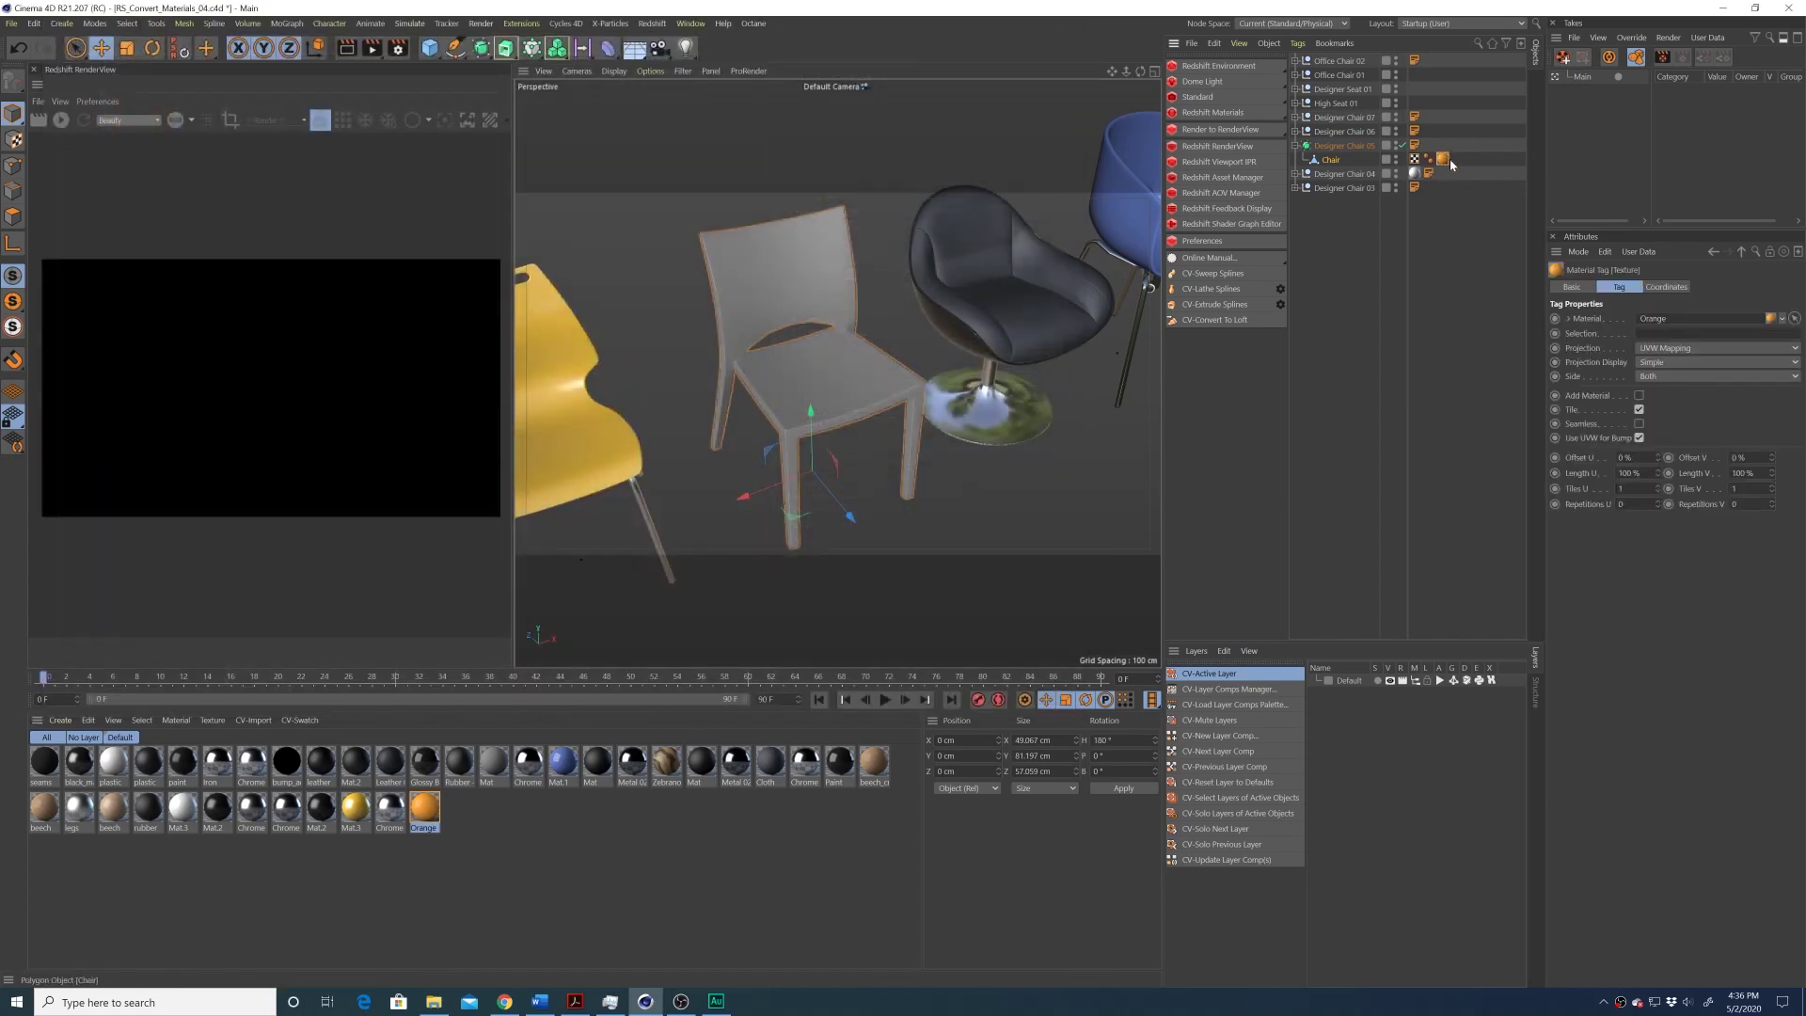
click(1414, 457)
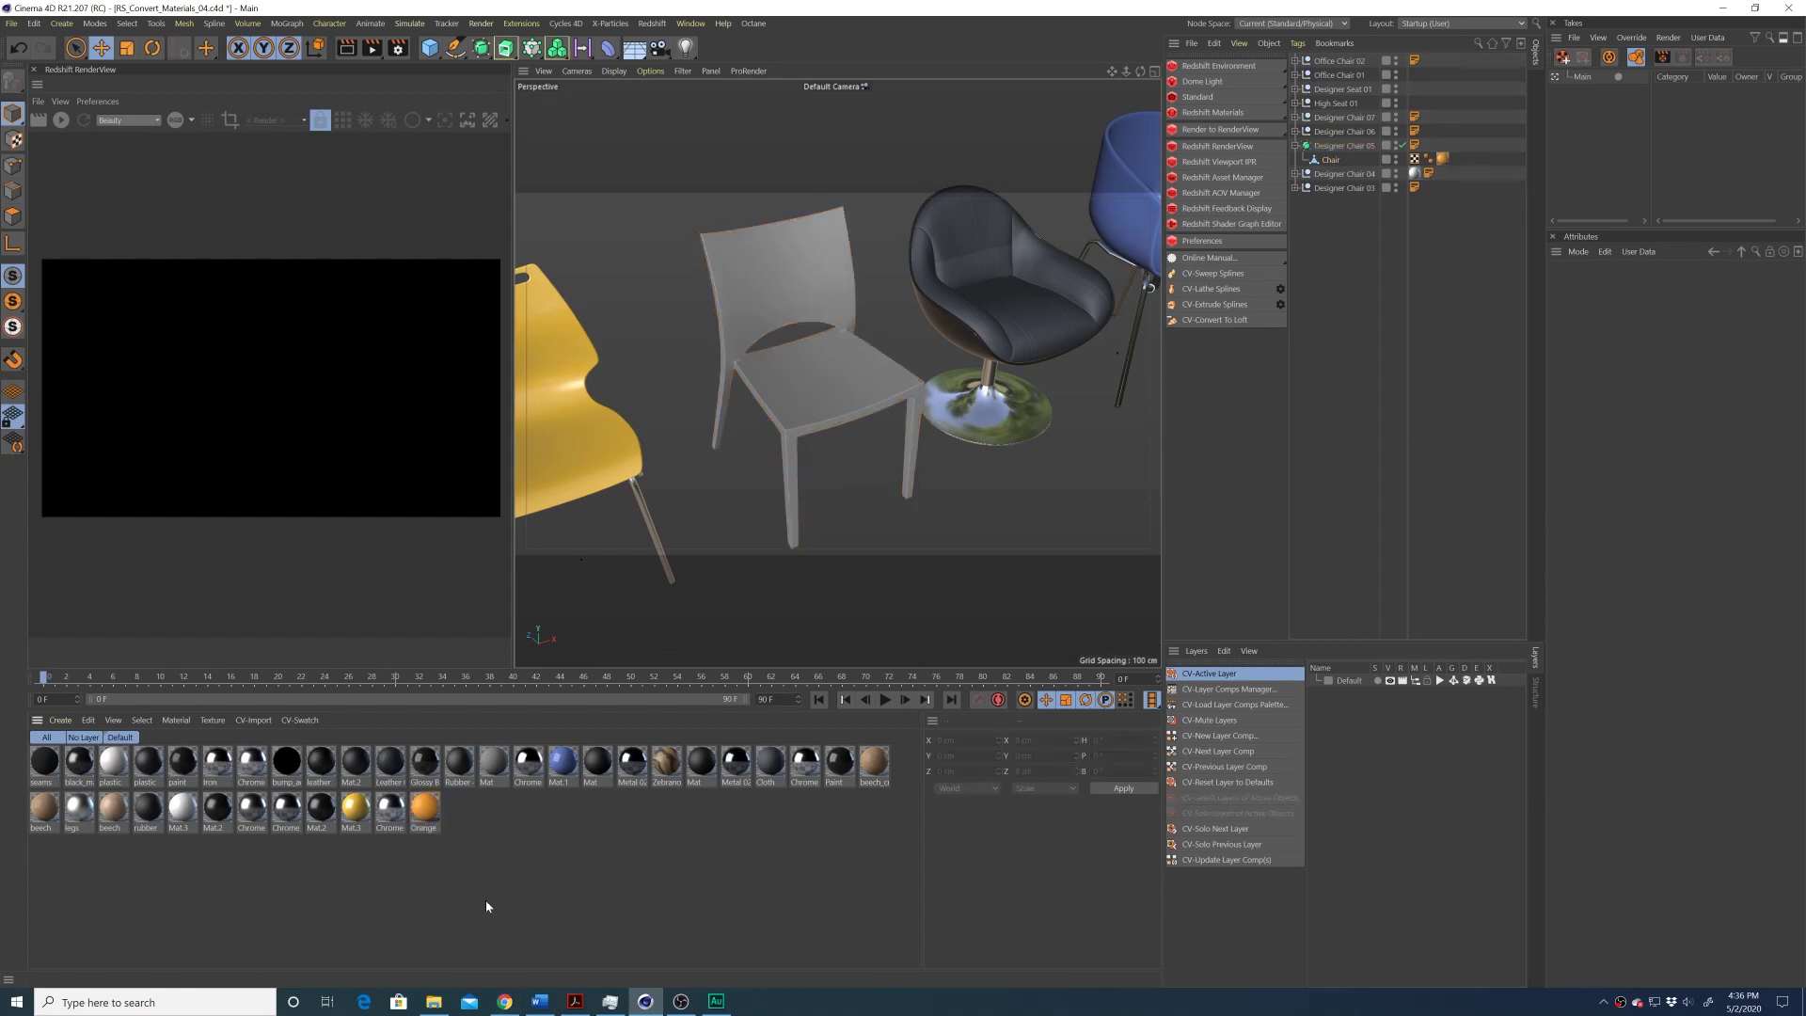
Undo the Redshift replacement of the Orange material and leave all materials deselected
key(ctrl+z)
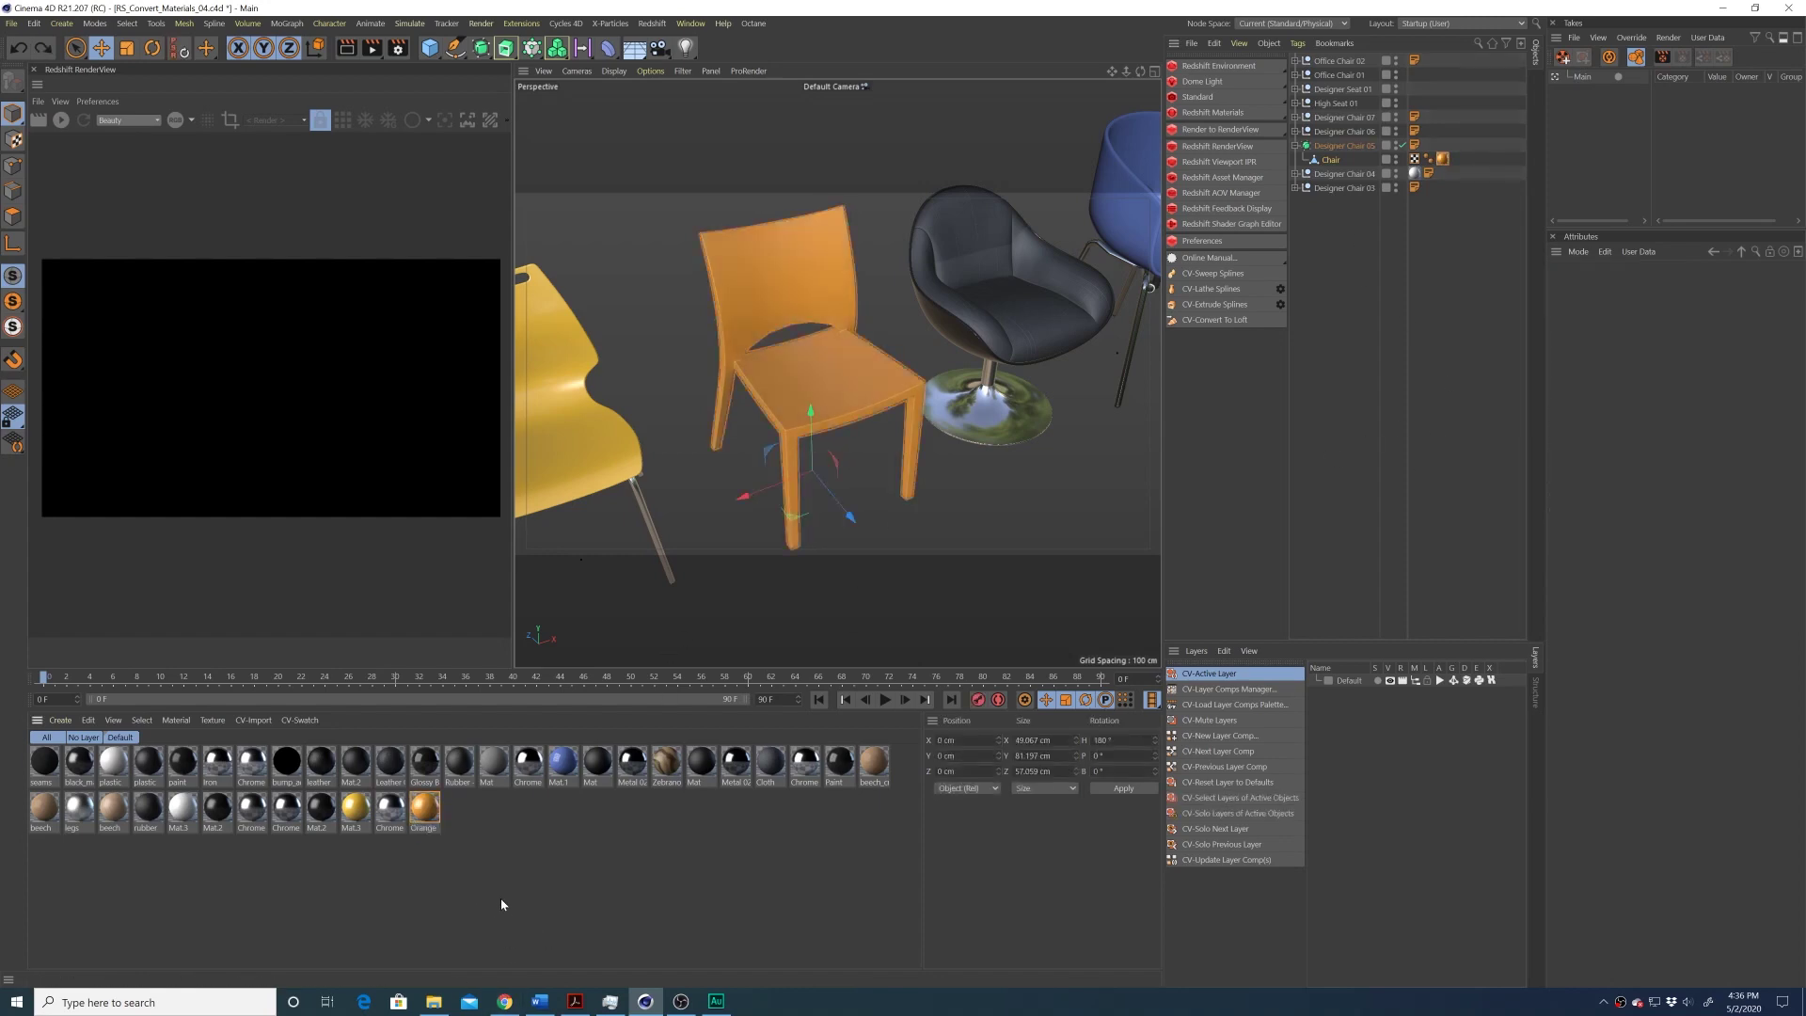
click(424, 801)
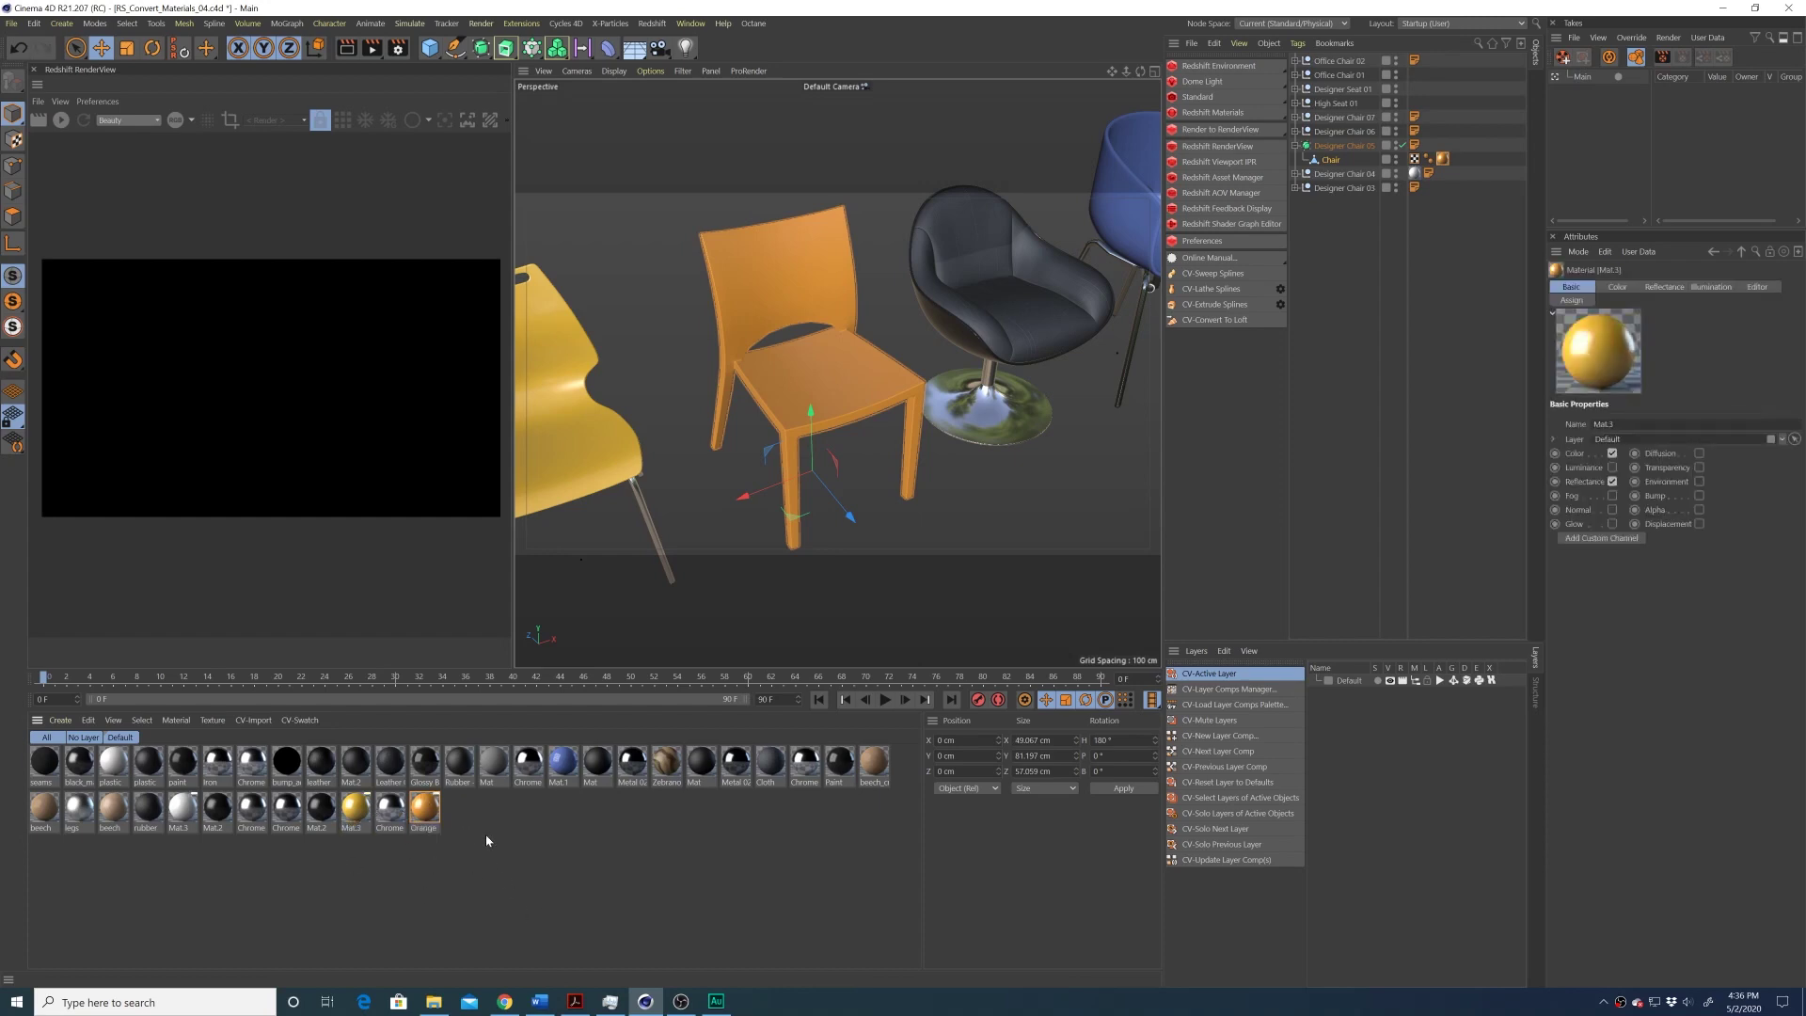
click(577, 901)
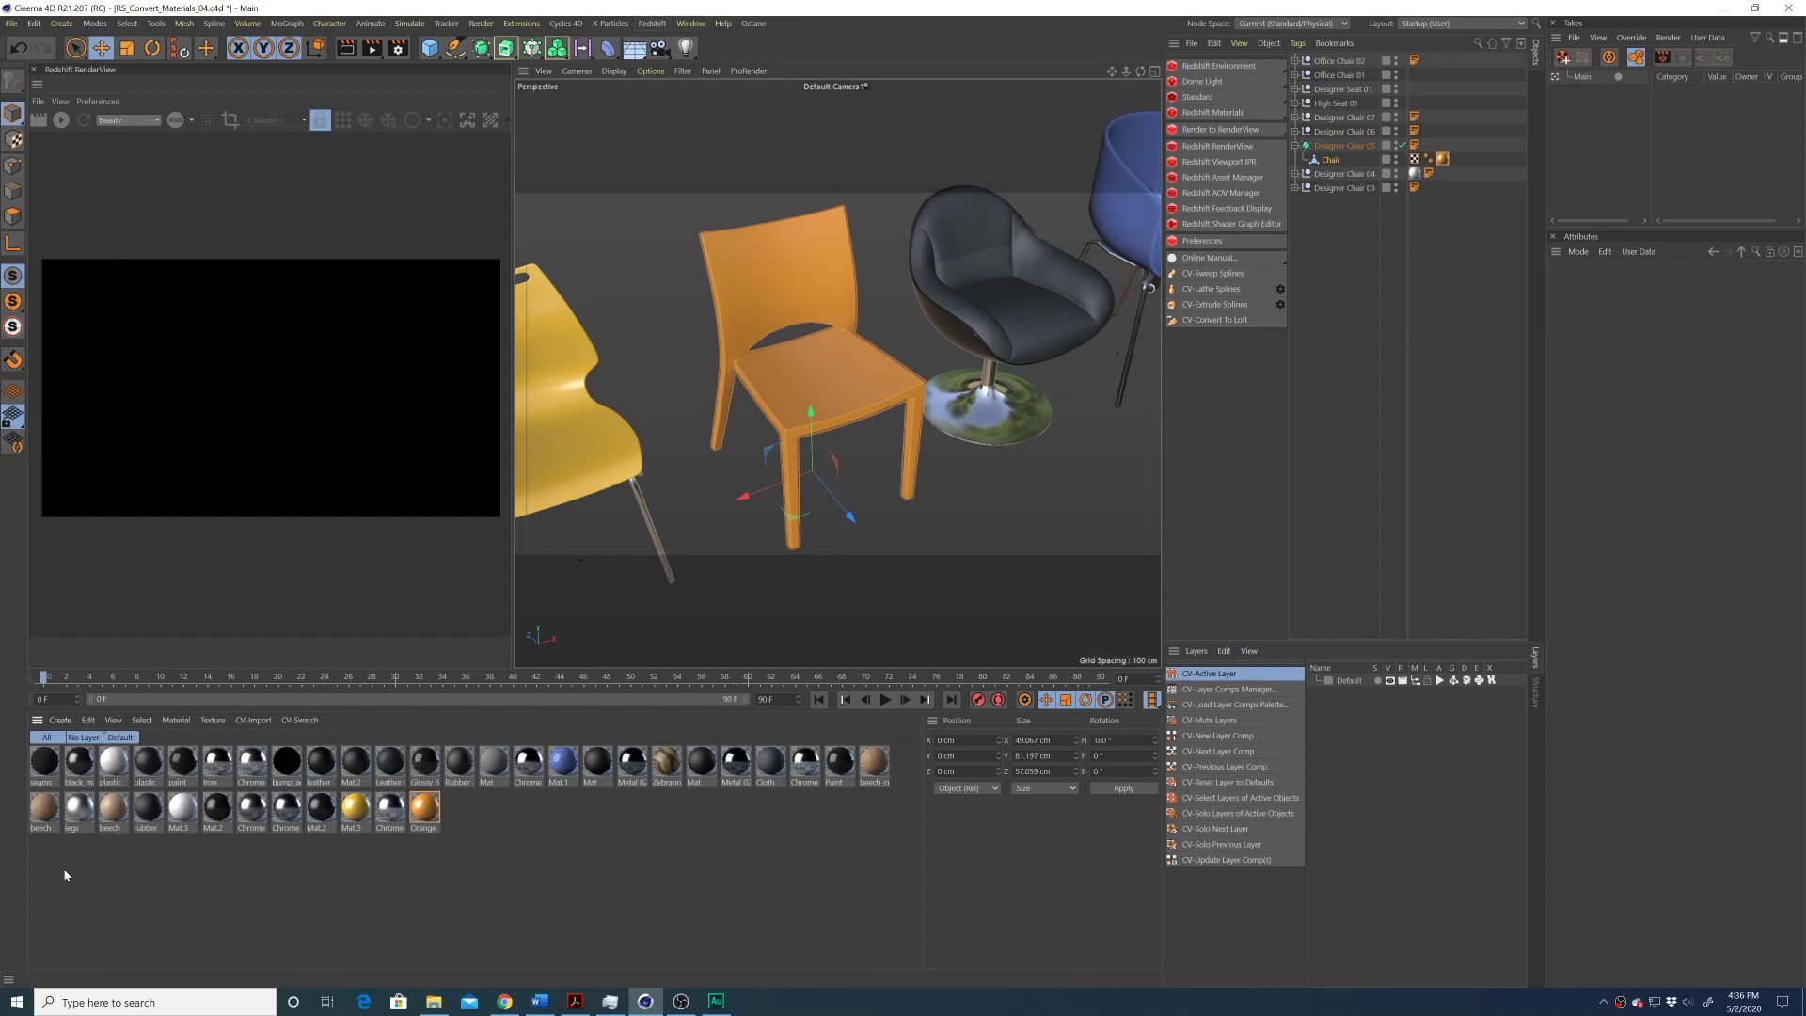
Convert every material in the scene to Redshift with Convert and Replace All Materials
drag(45, 867, 894, 748)
click(652, 24)
mouse_move(674, 95)
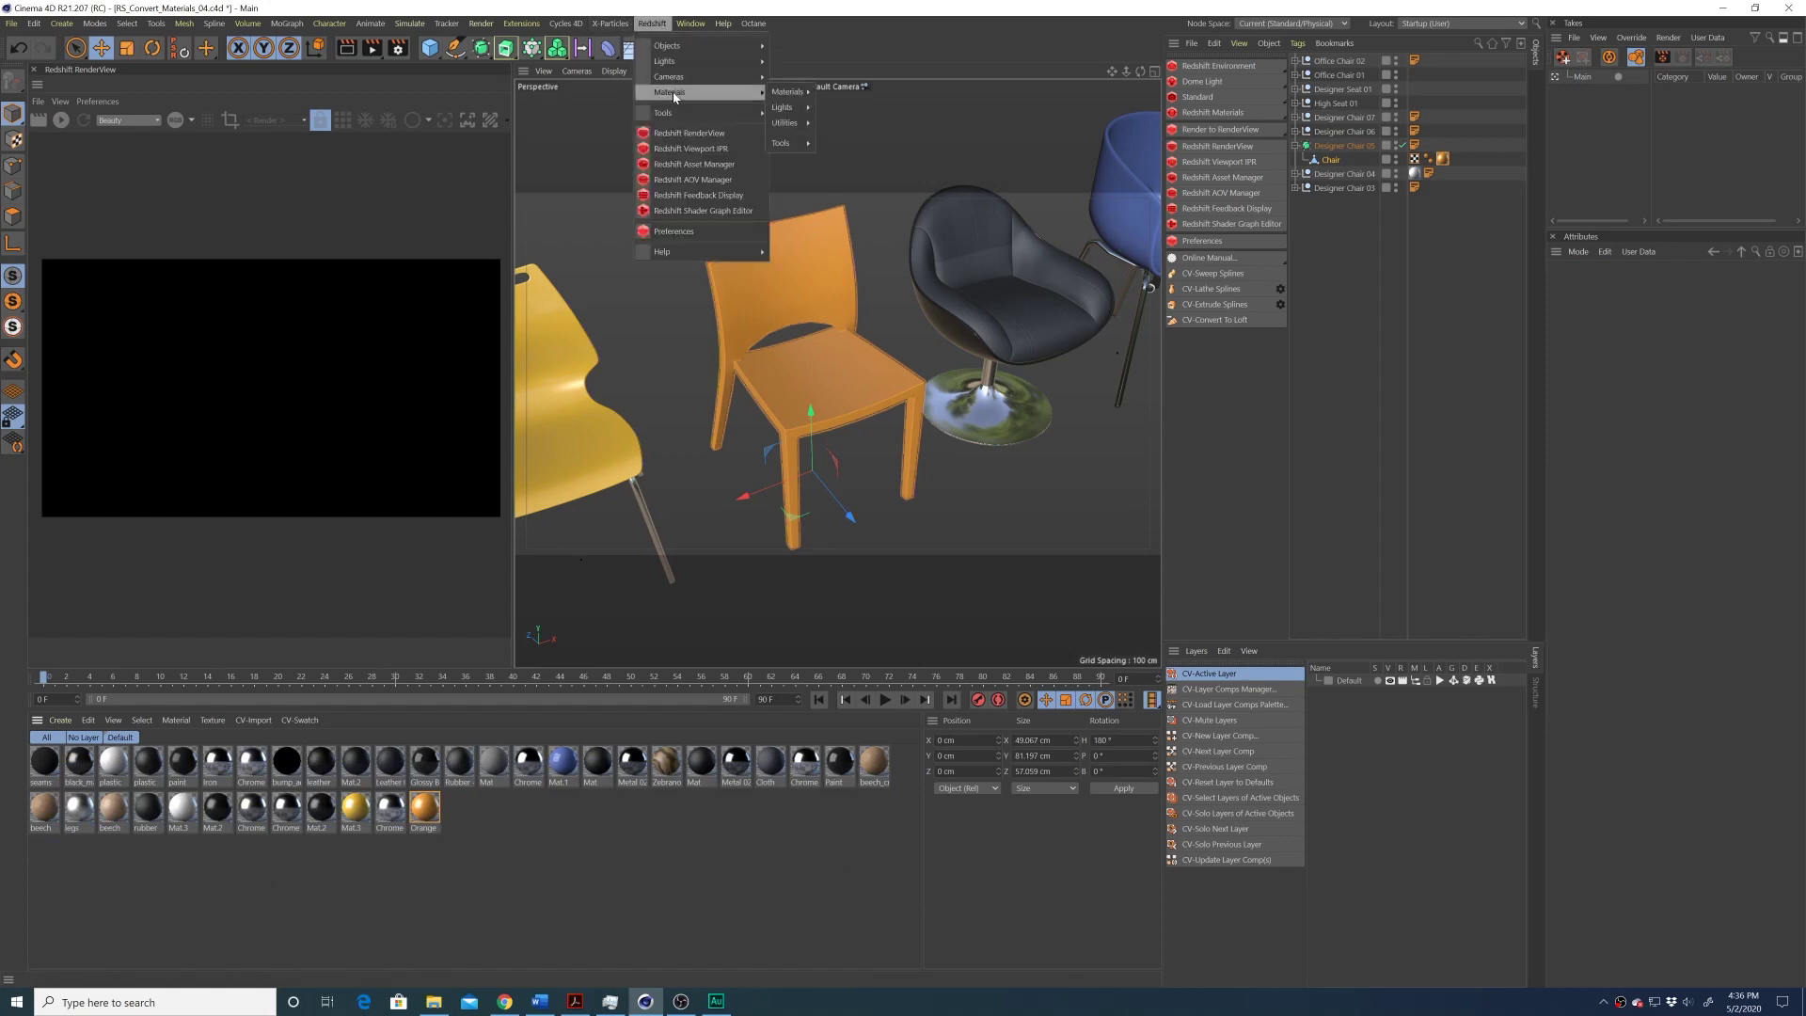
mouse_move(777, 145)
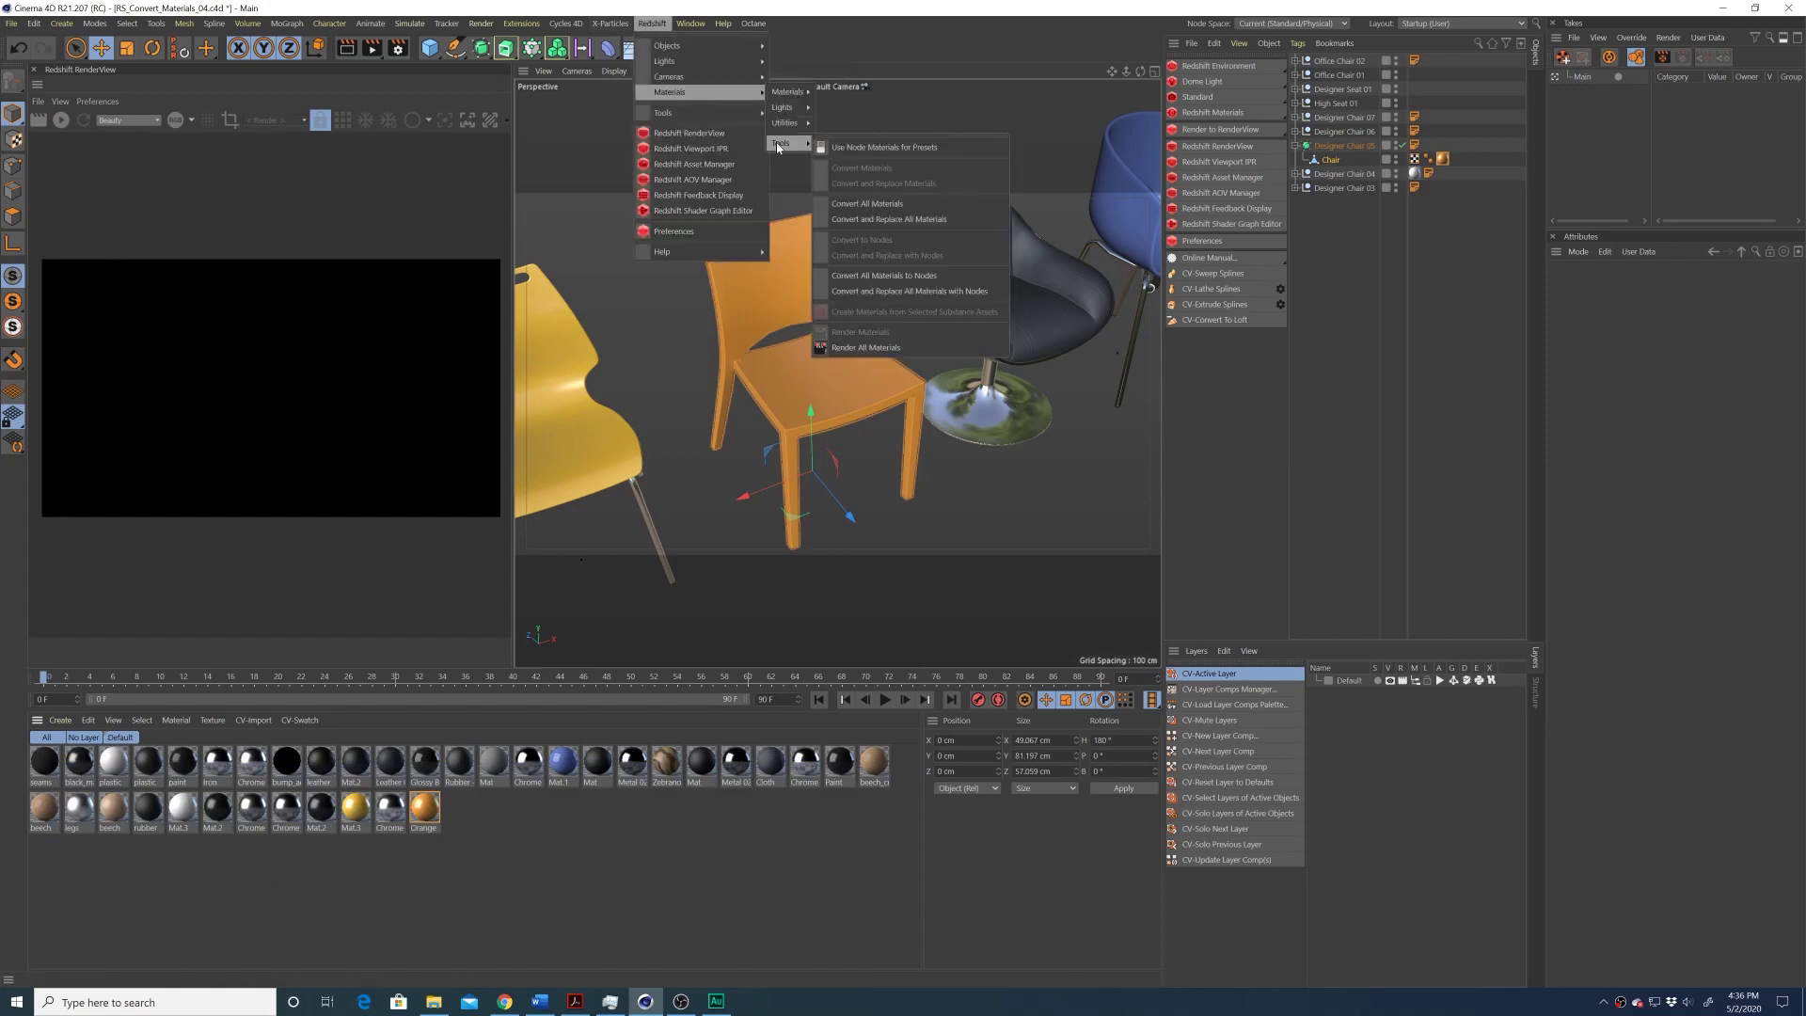
click(893, 222)
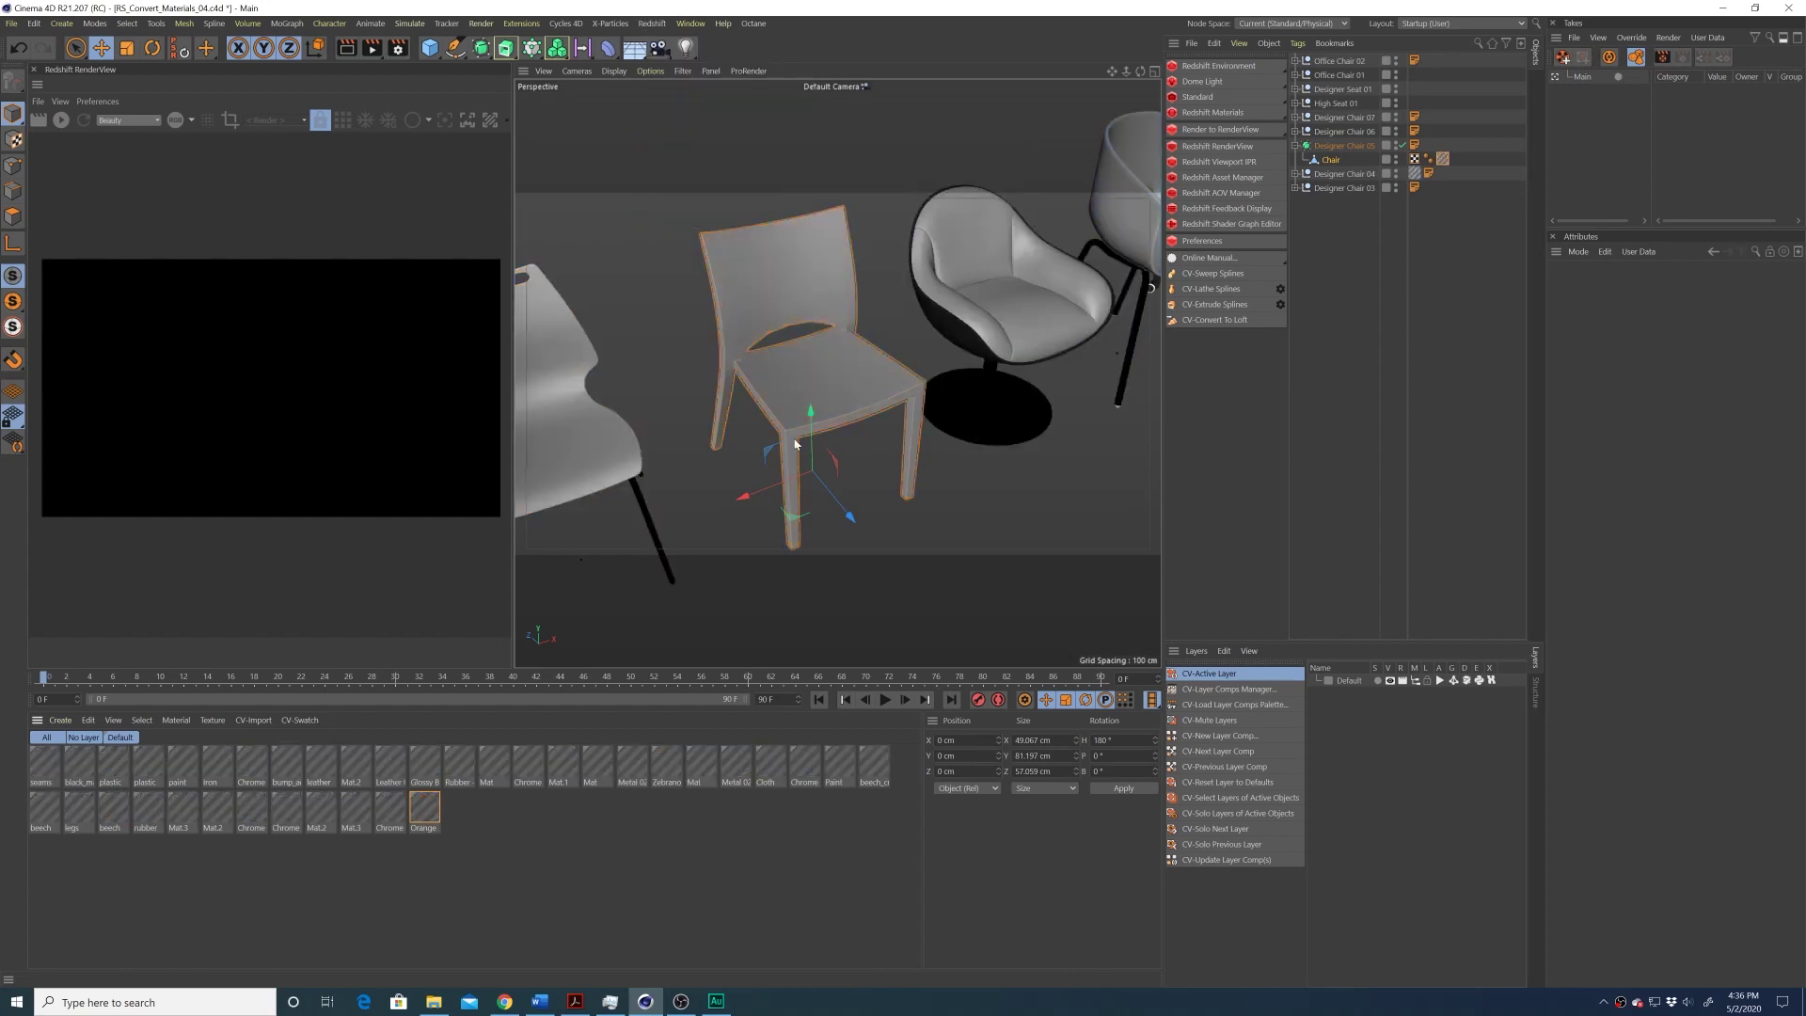
Add a Redshift dome light to the scene and start a live render of the chairs in the RenderView
scroll(743, 428, down, 10)
alt+drag(717, 496, 763, 444)
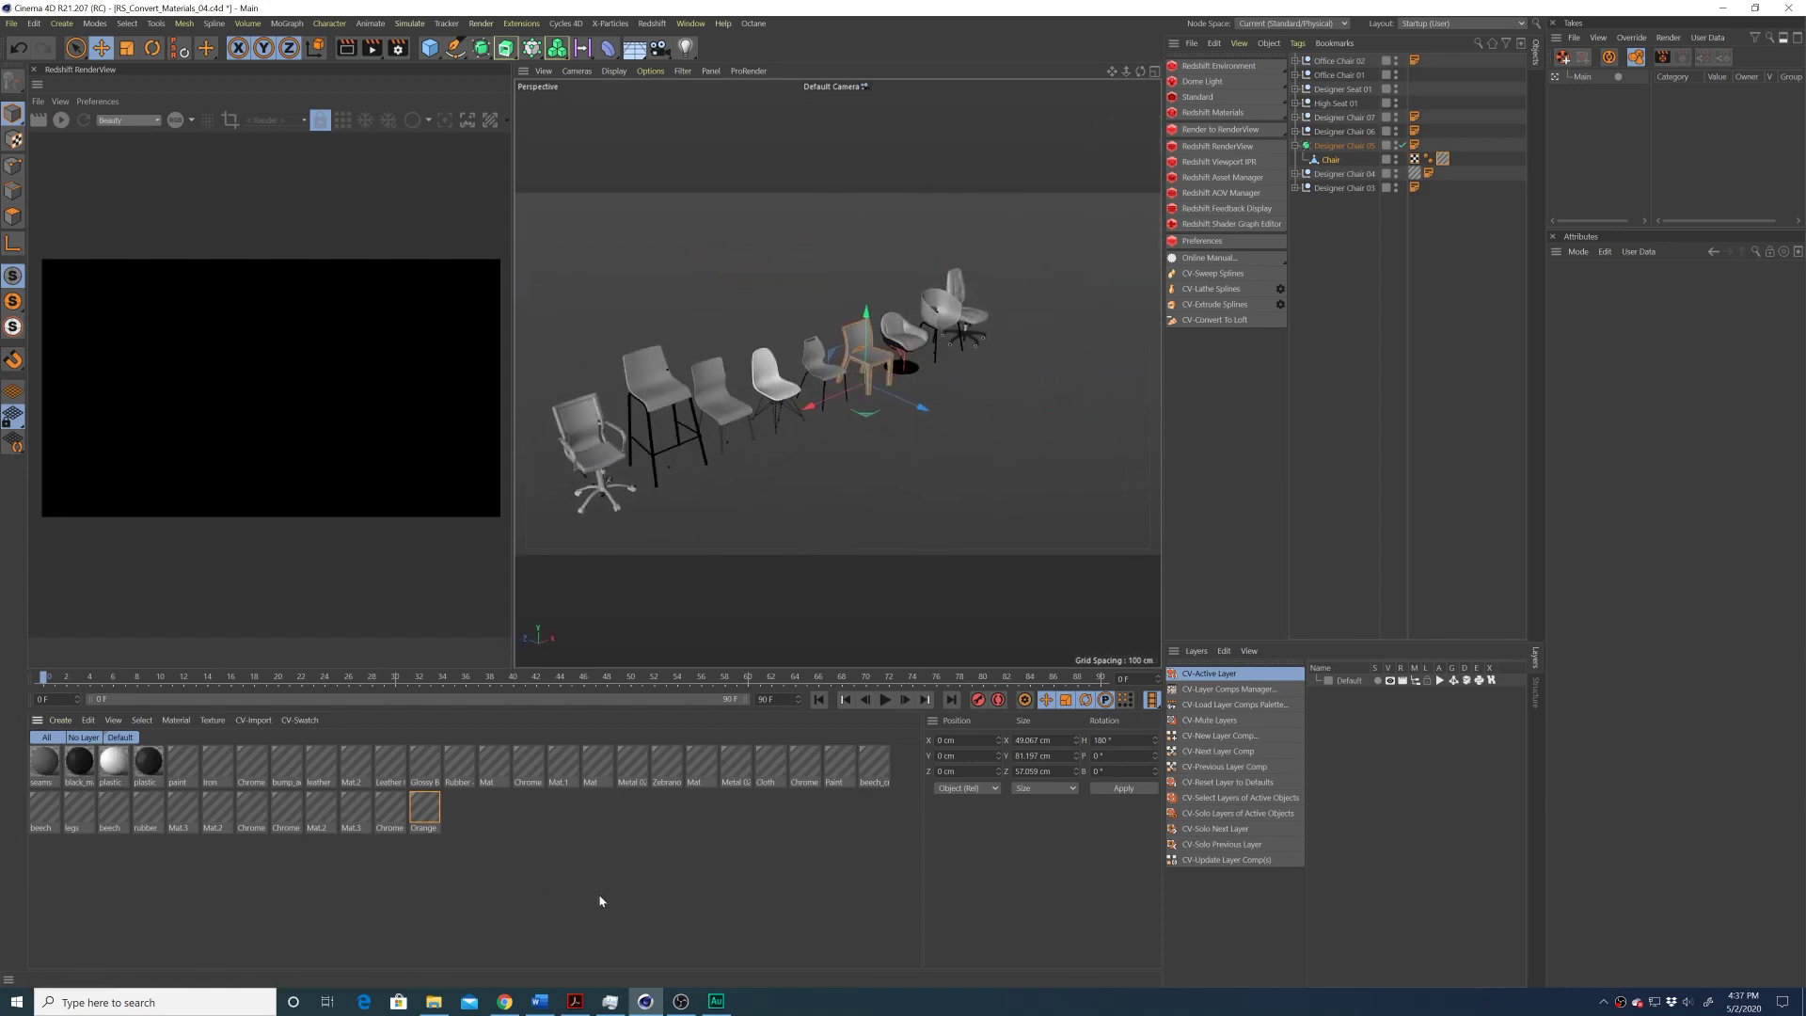
click(1369, 363)
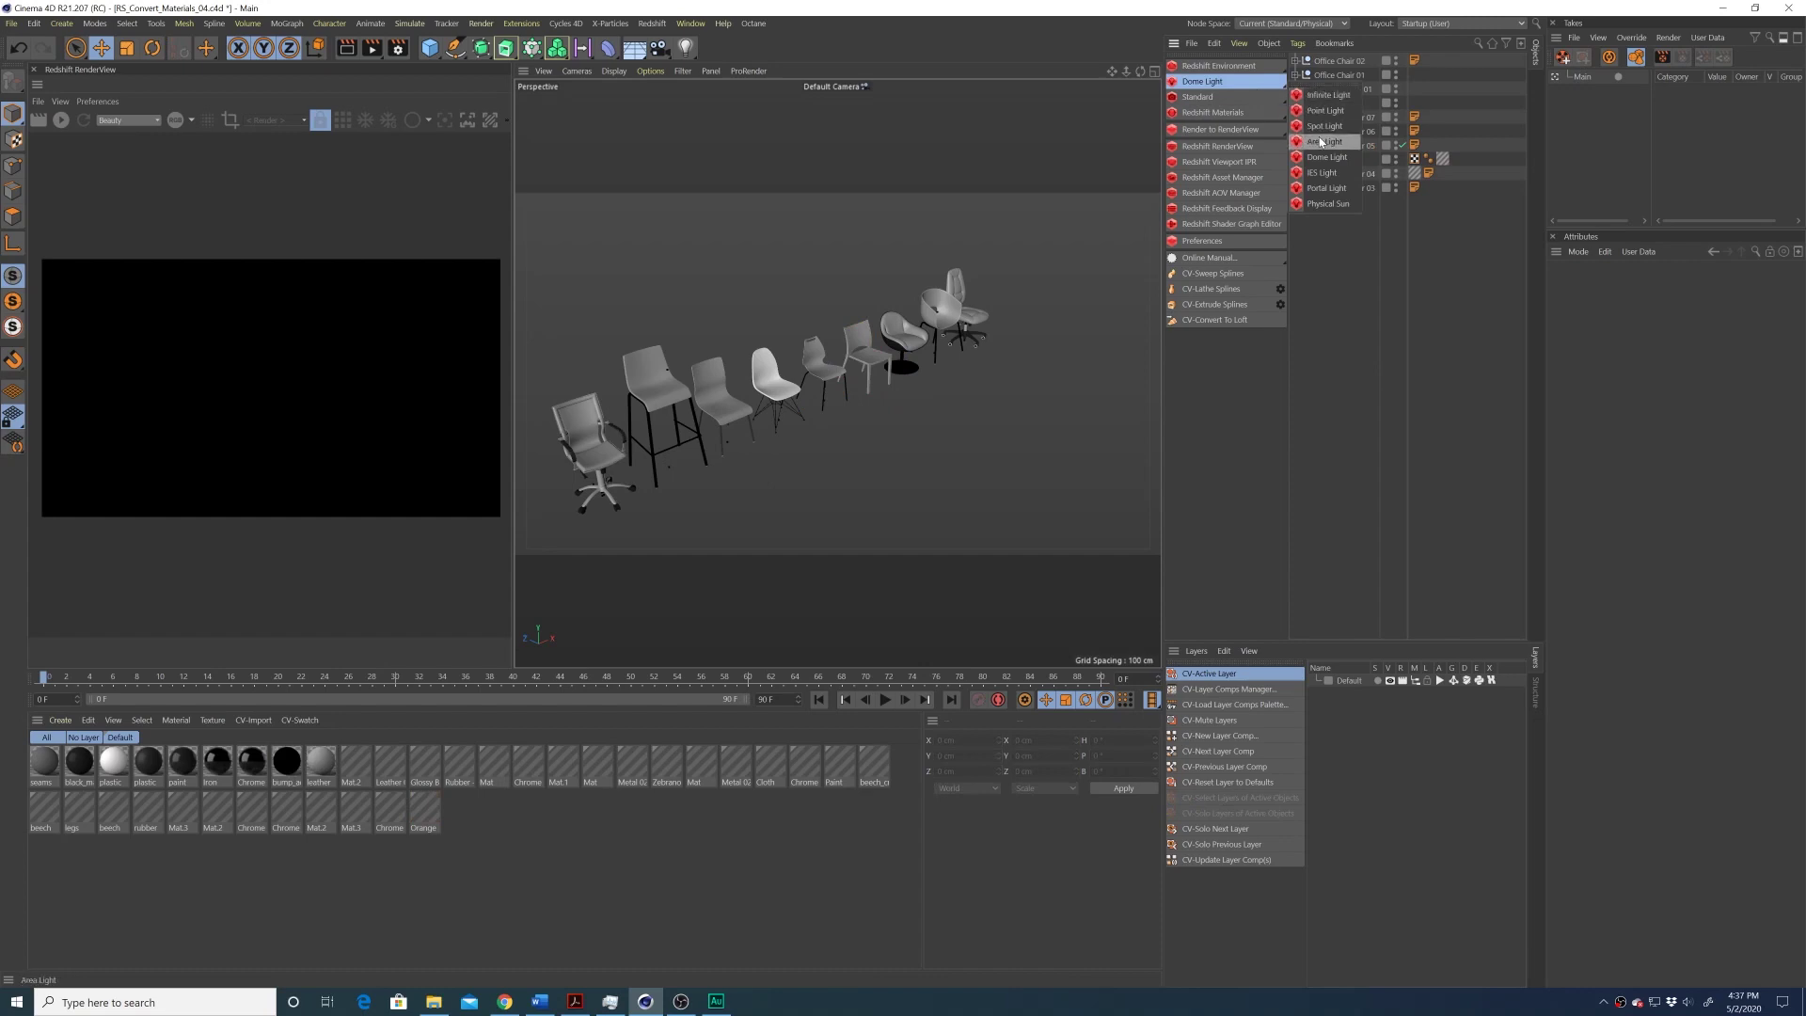
click(1395, 391)
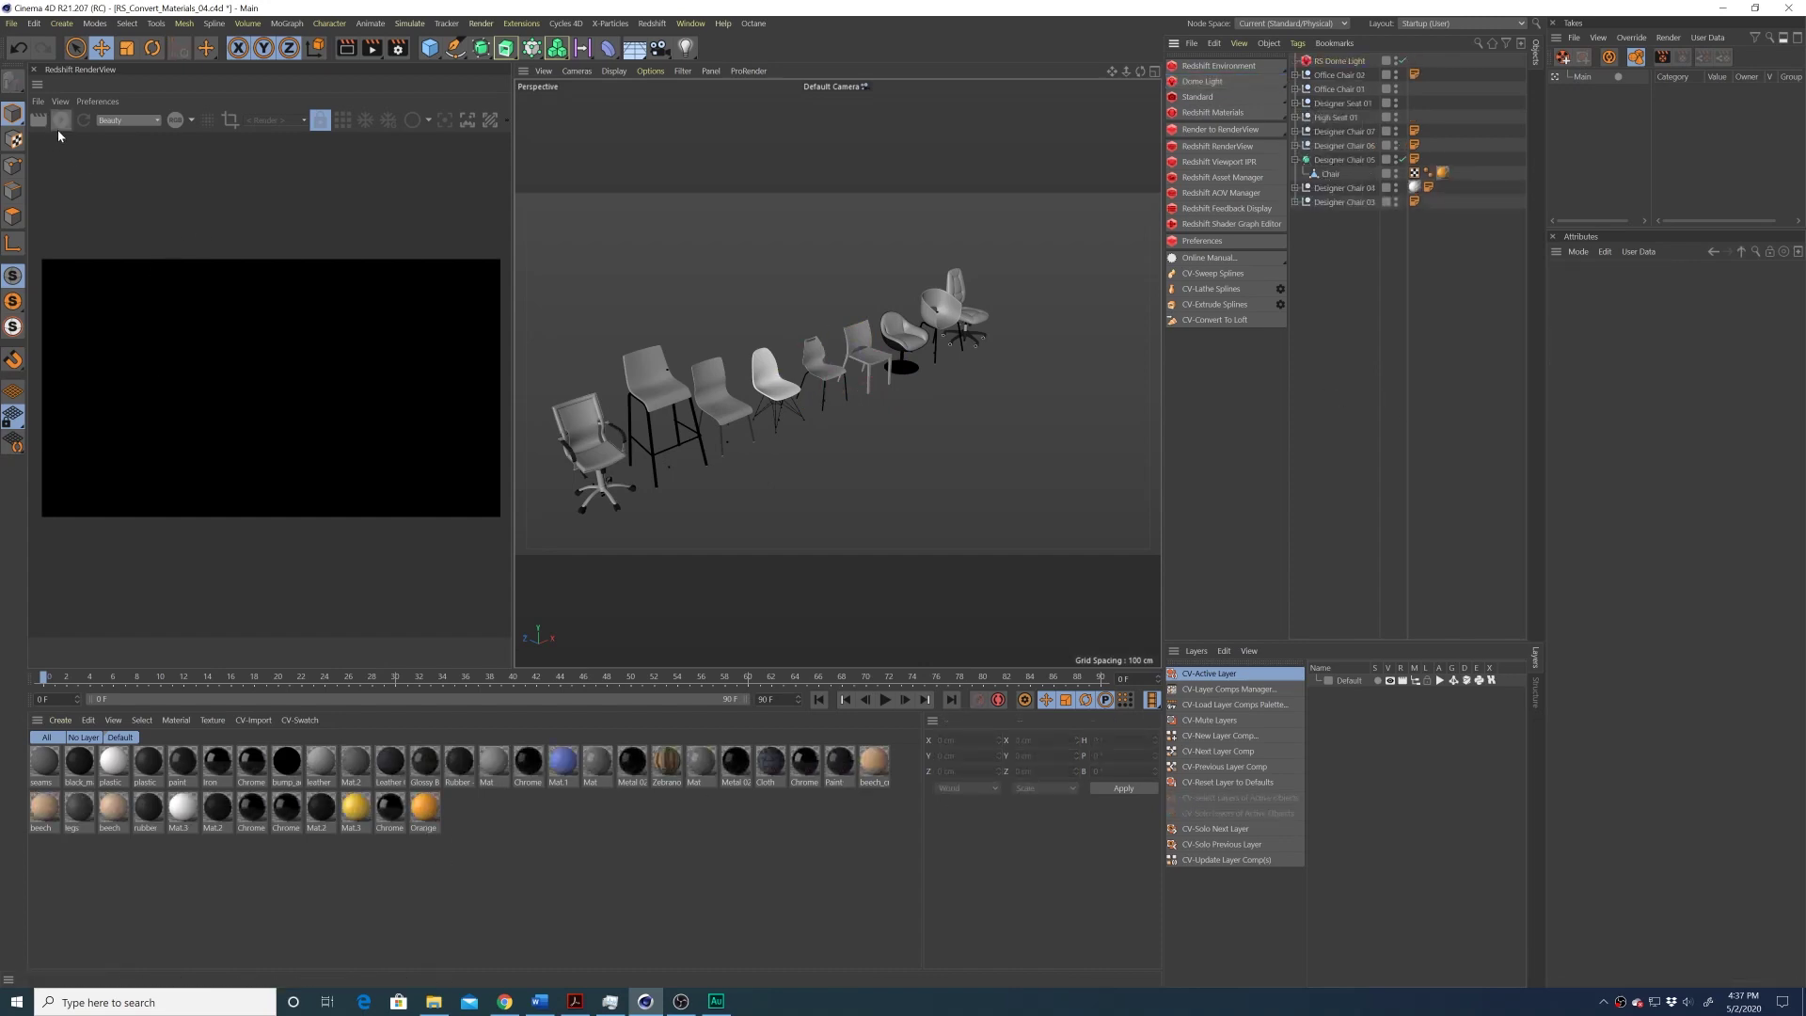
click(60, 121)
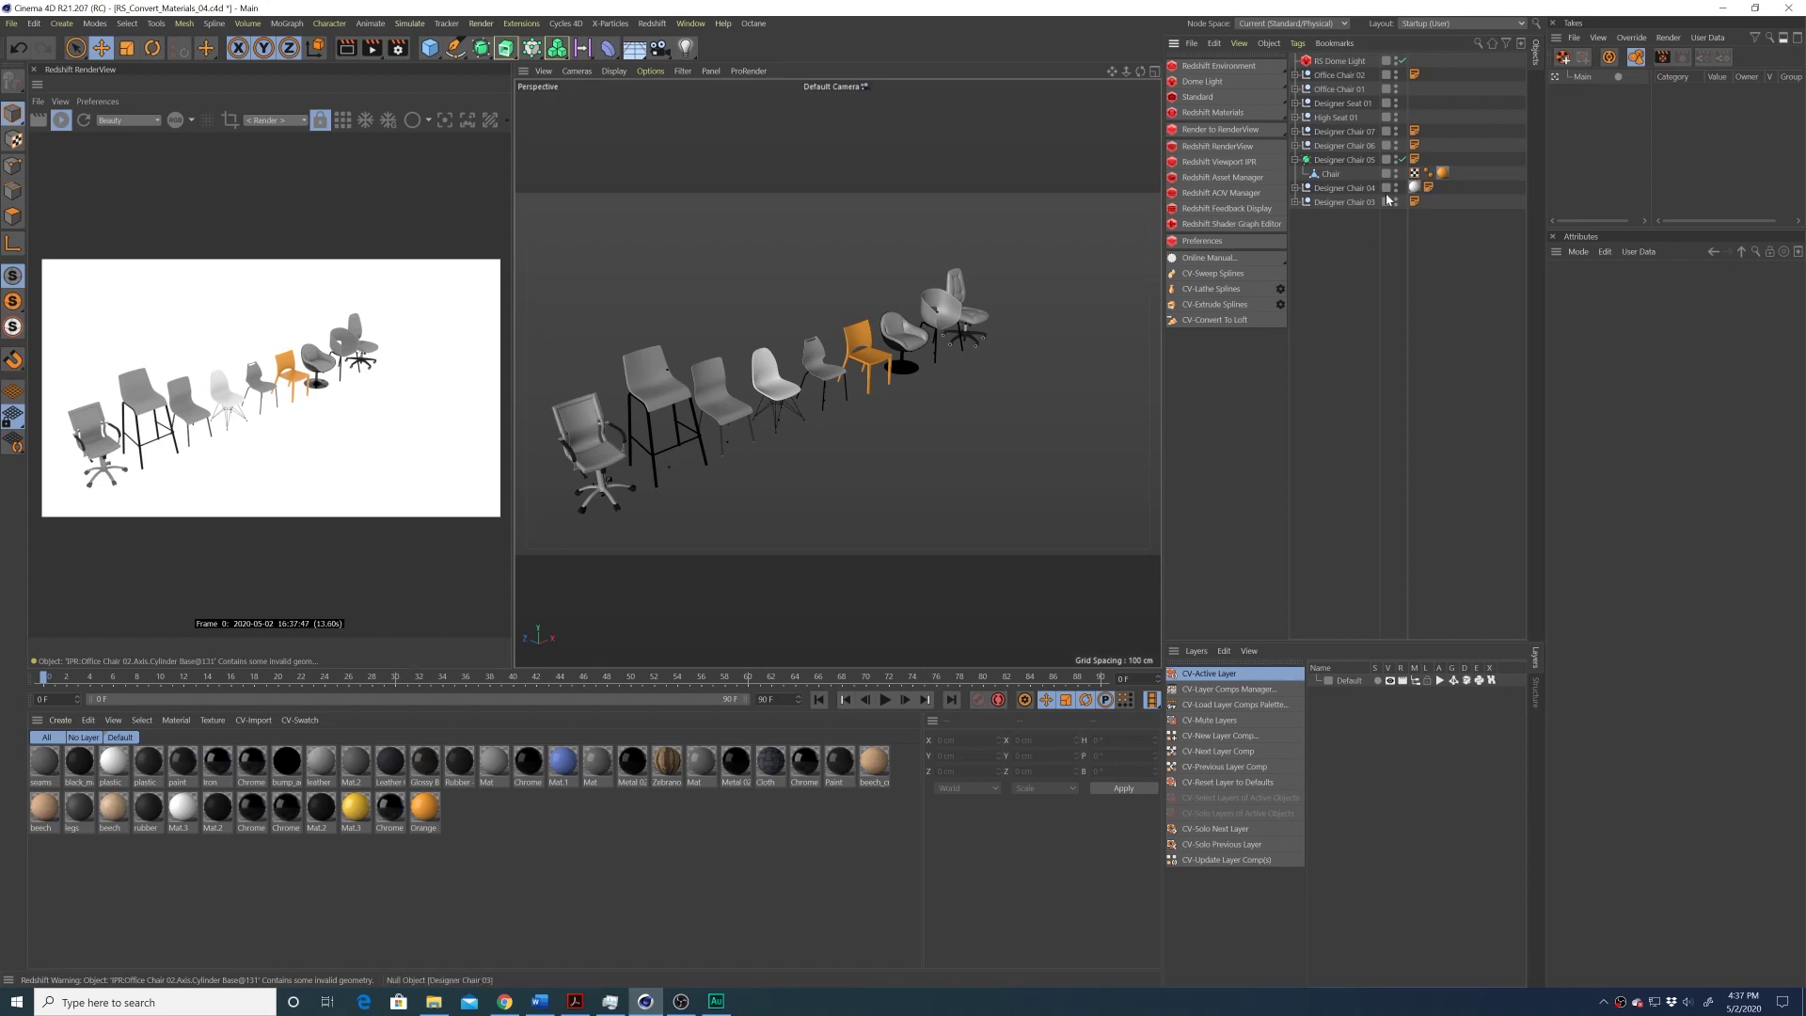
scroll(919, 346, up, 10)
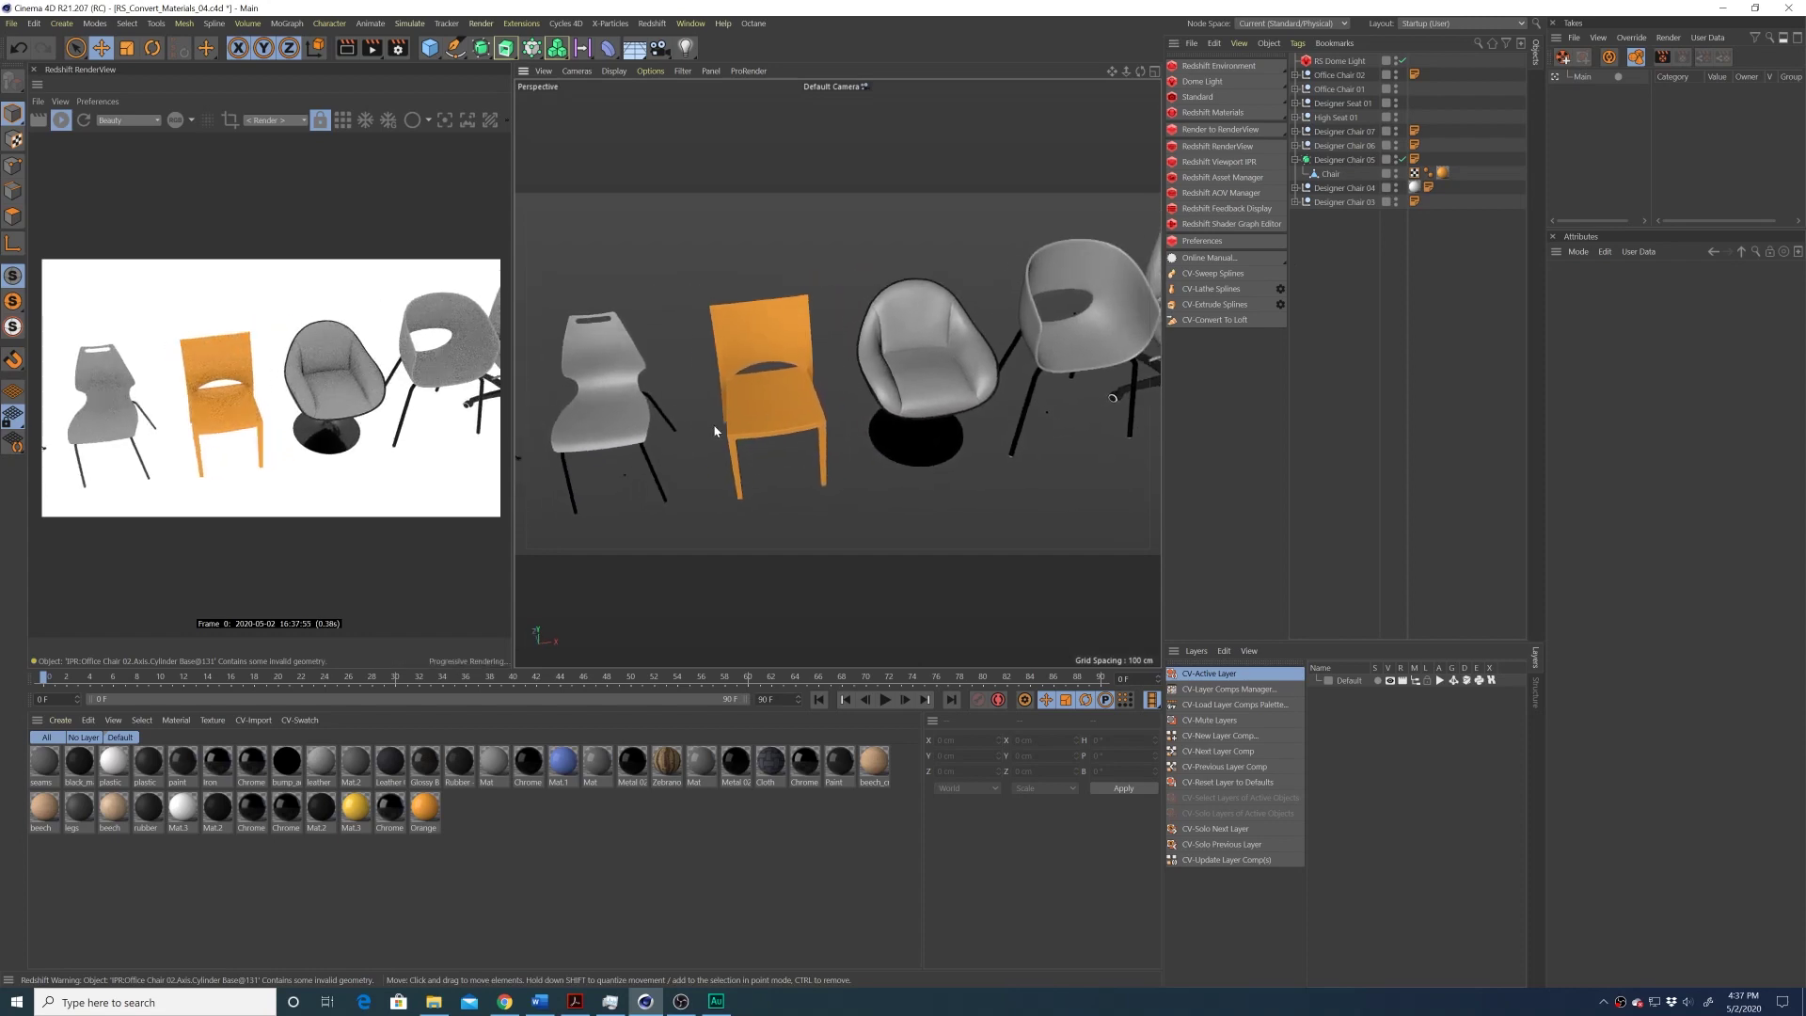
Expand Designer Chair 06 and check its seat and legs subdivision surfaces against the viewport and render
alt+drag(841, 376, 940, 367)
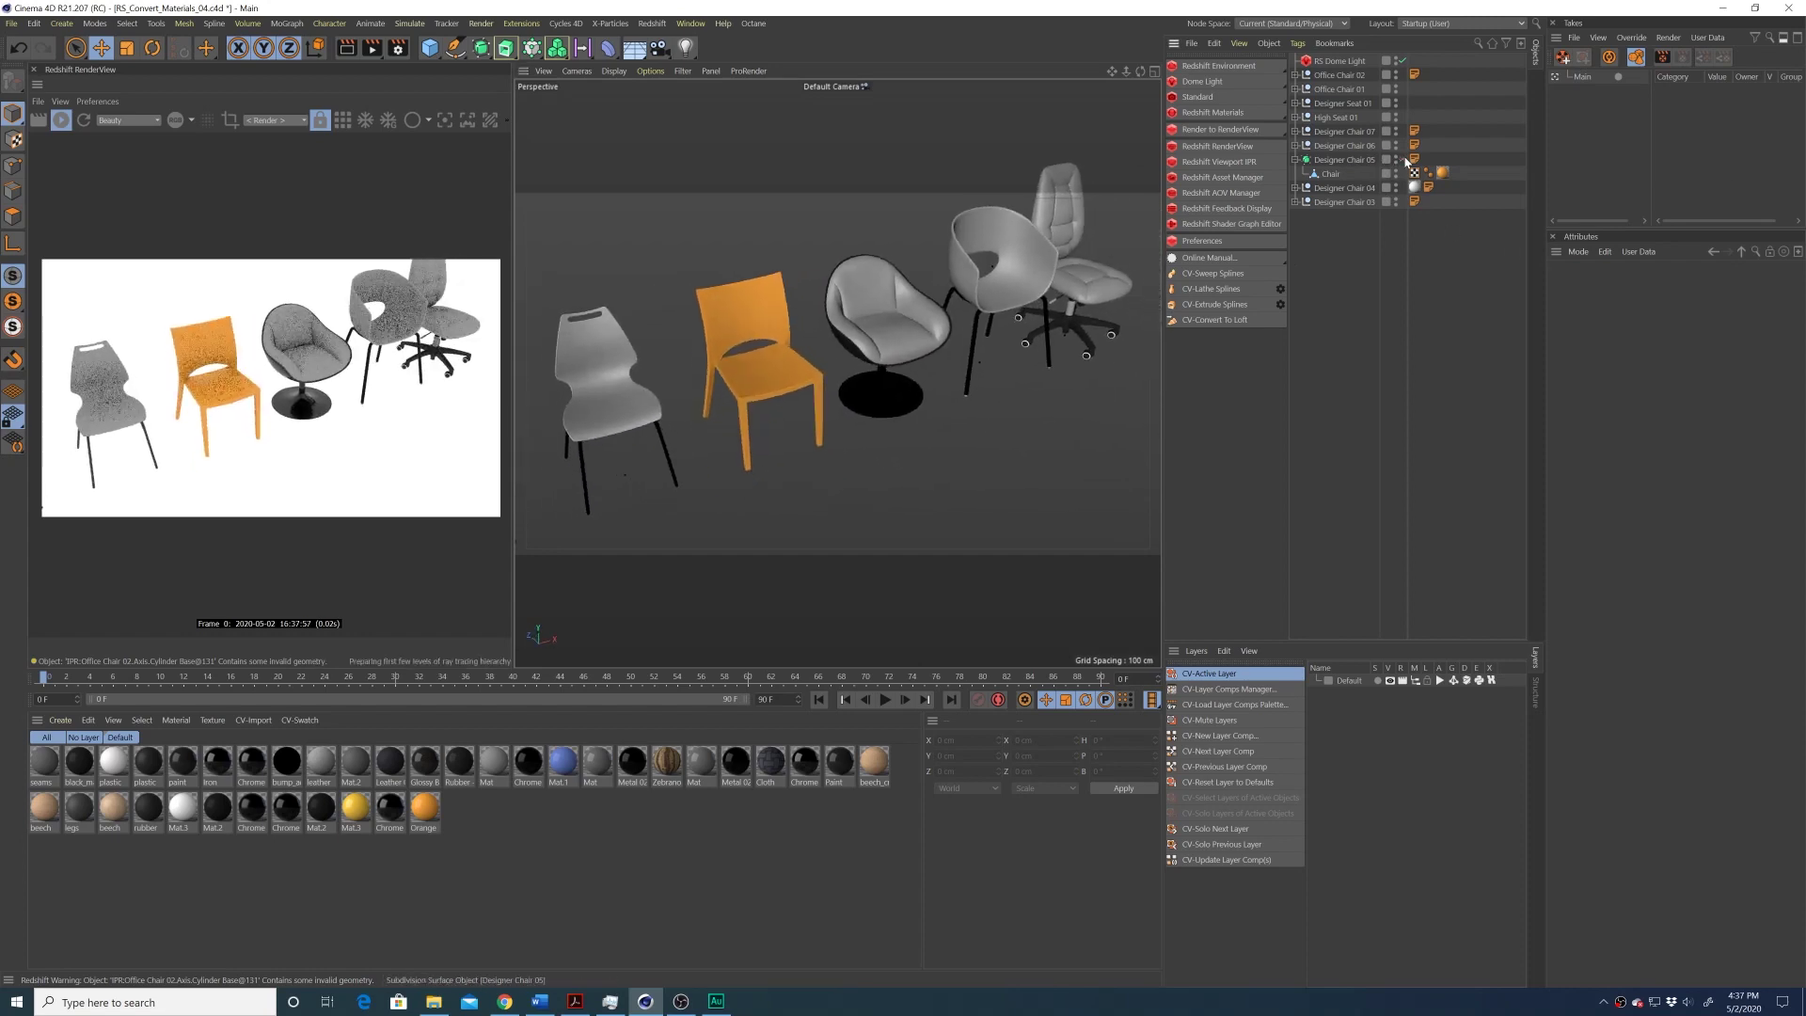
click(1295, 145)
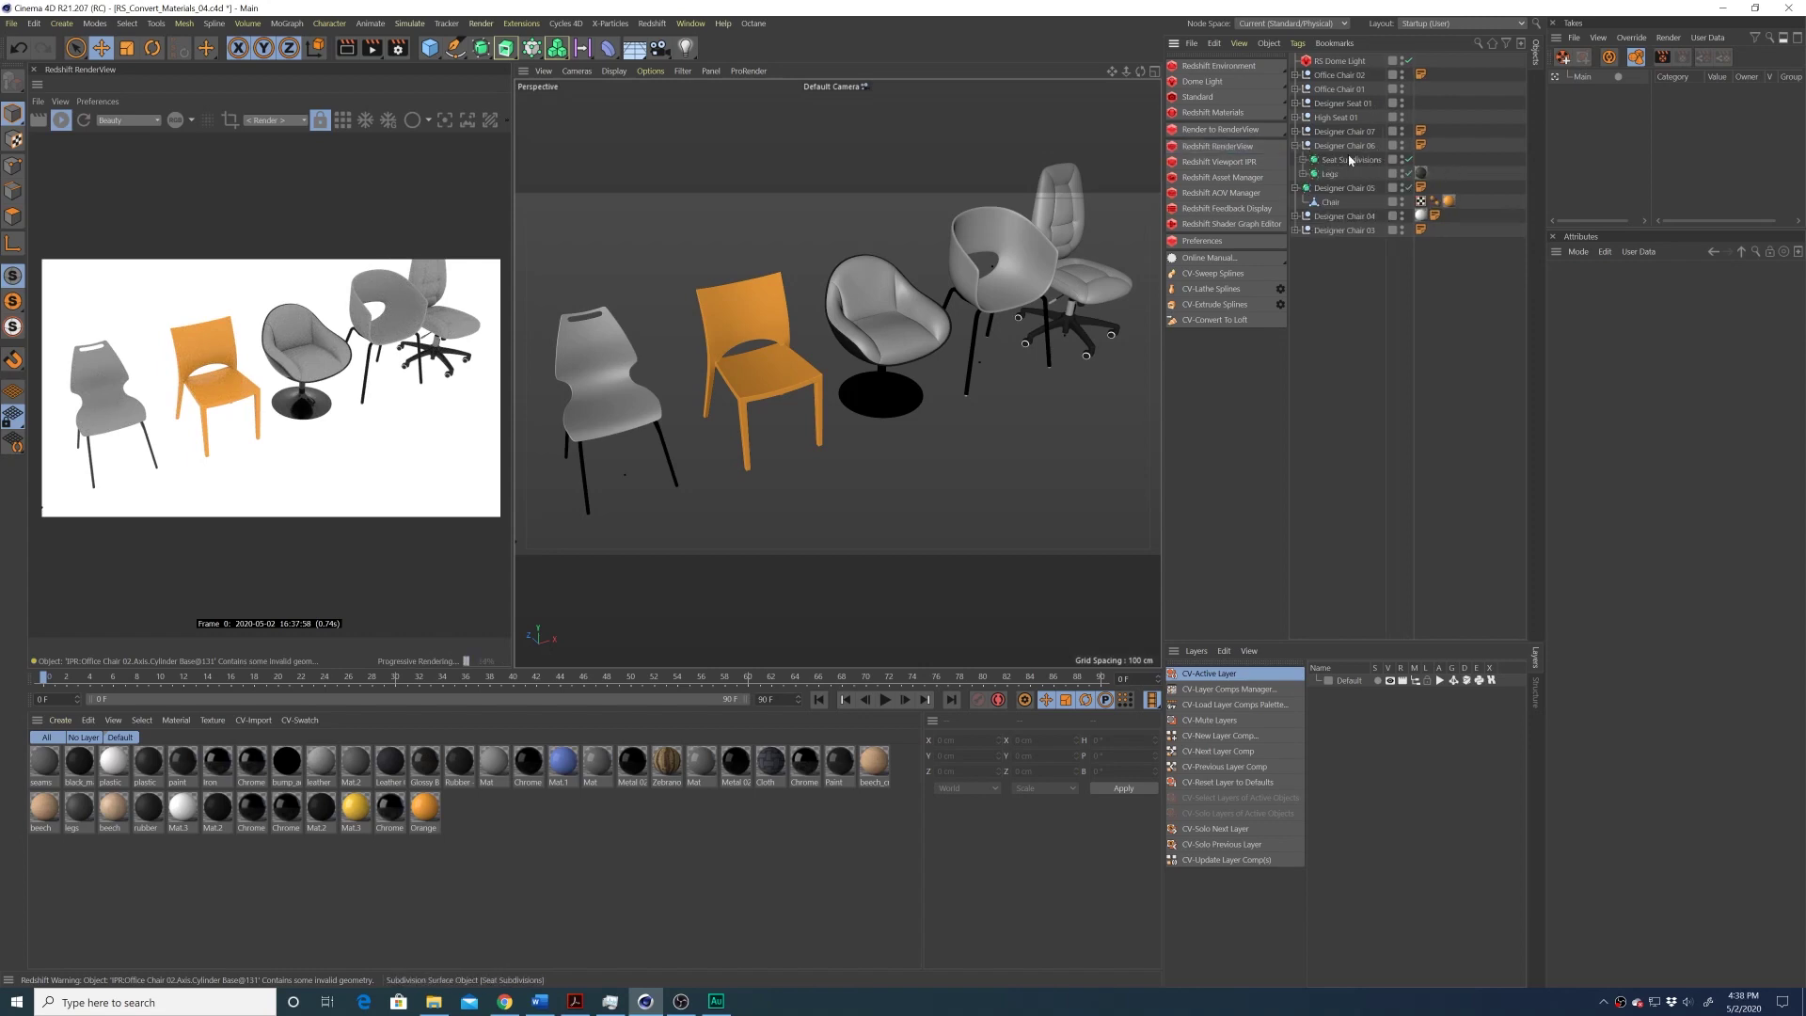
click(1351, 160)
key(o)
key(ctrl+shift+z)
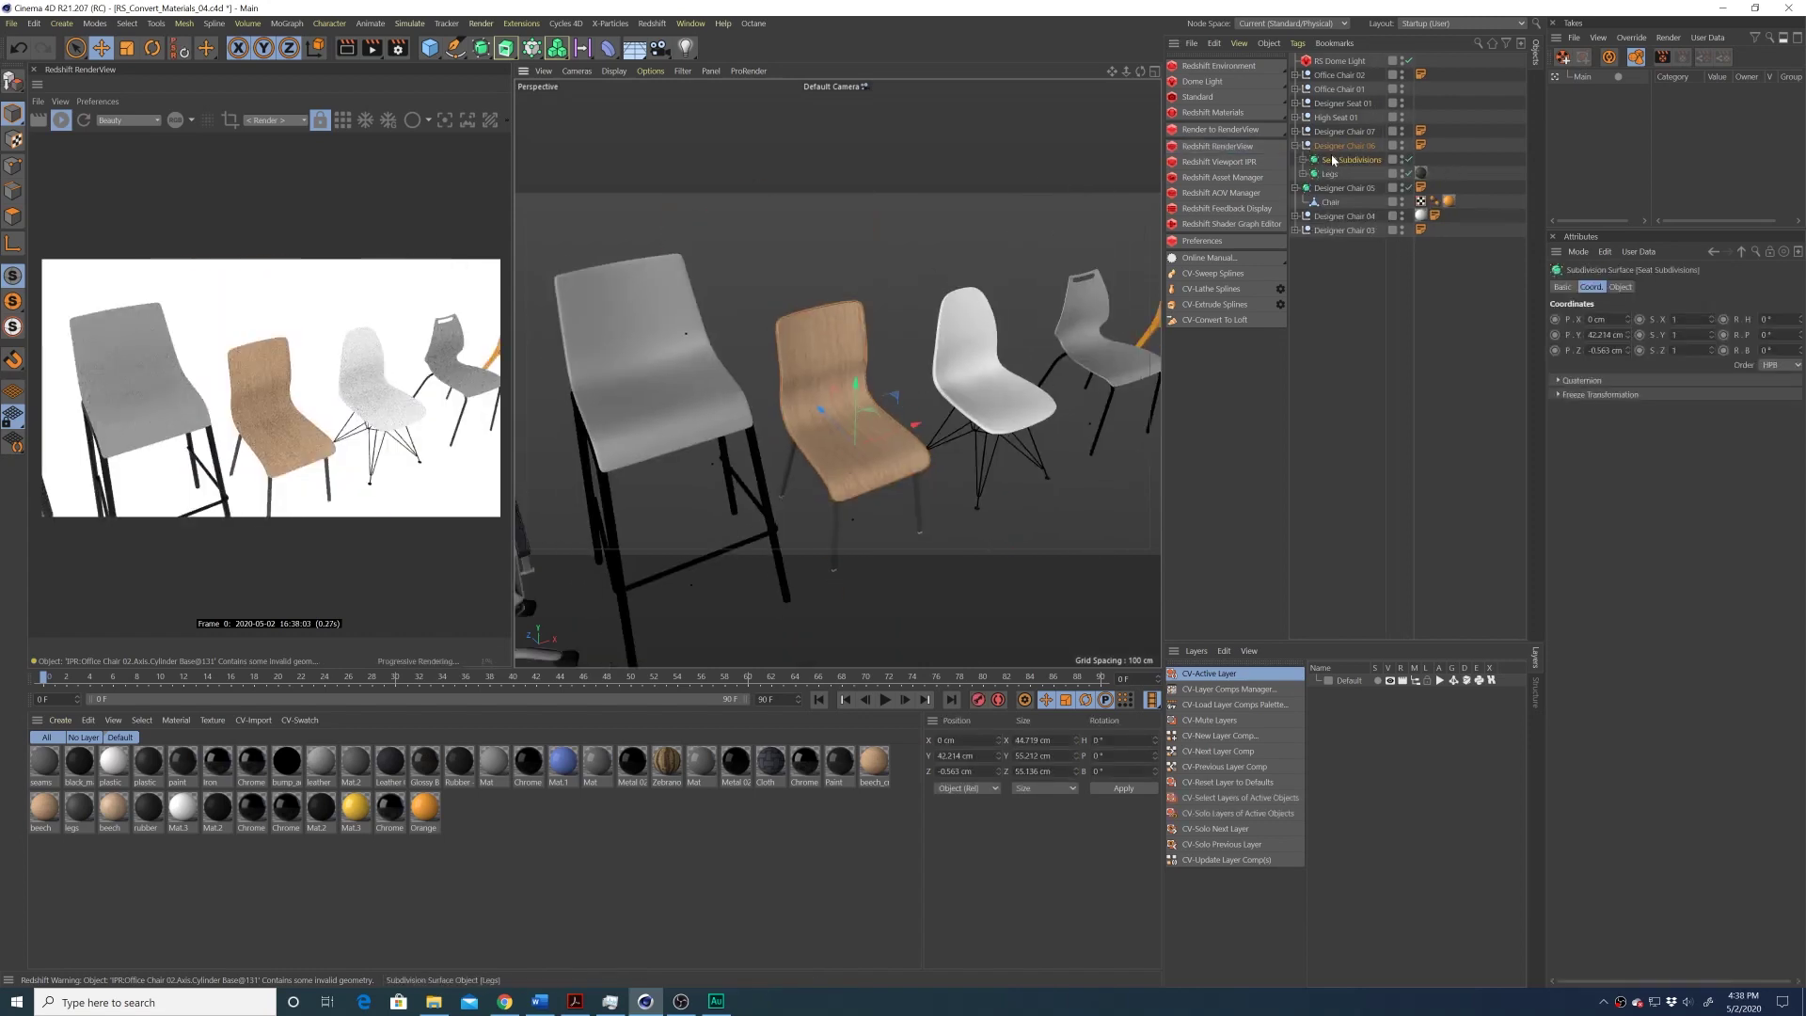
click(1327, 174)
click(1303, 175)
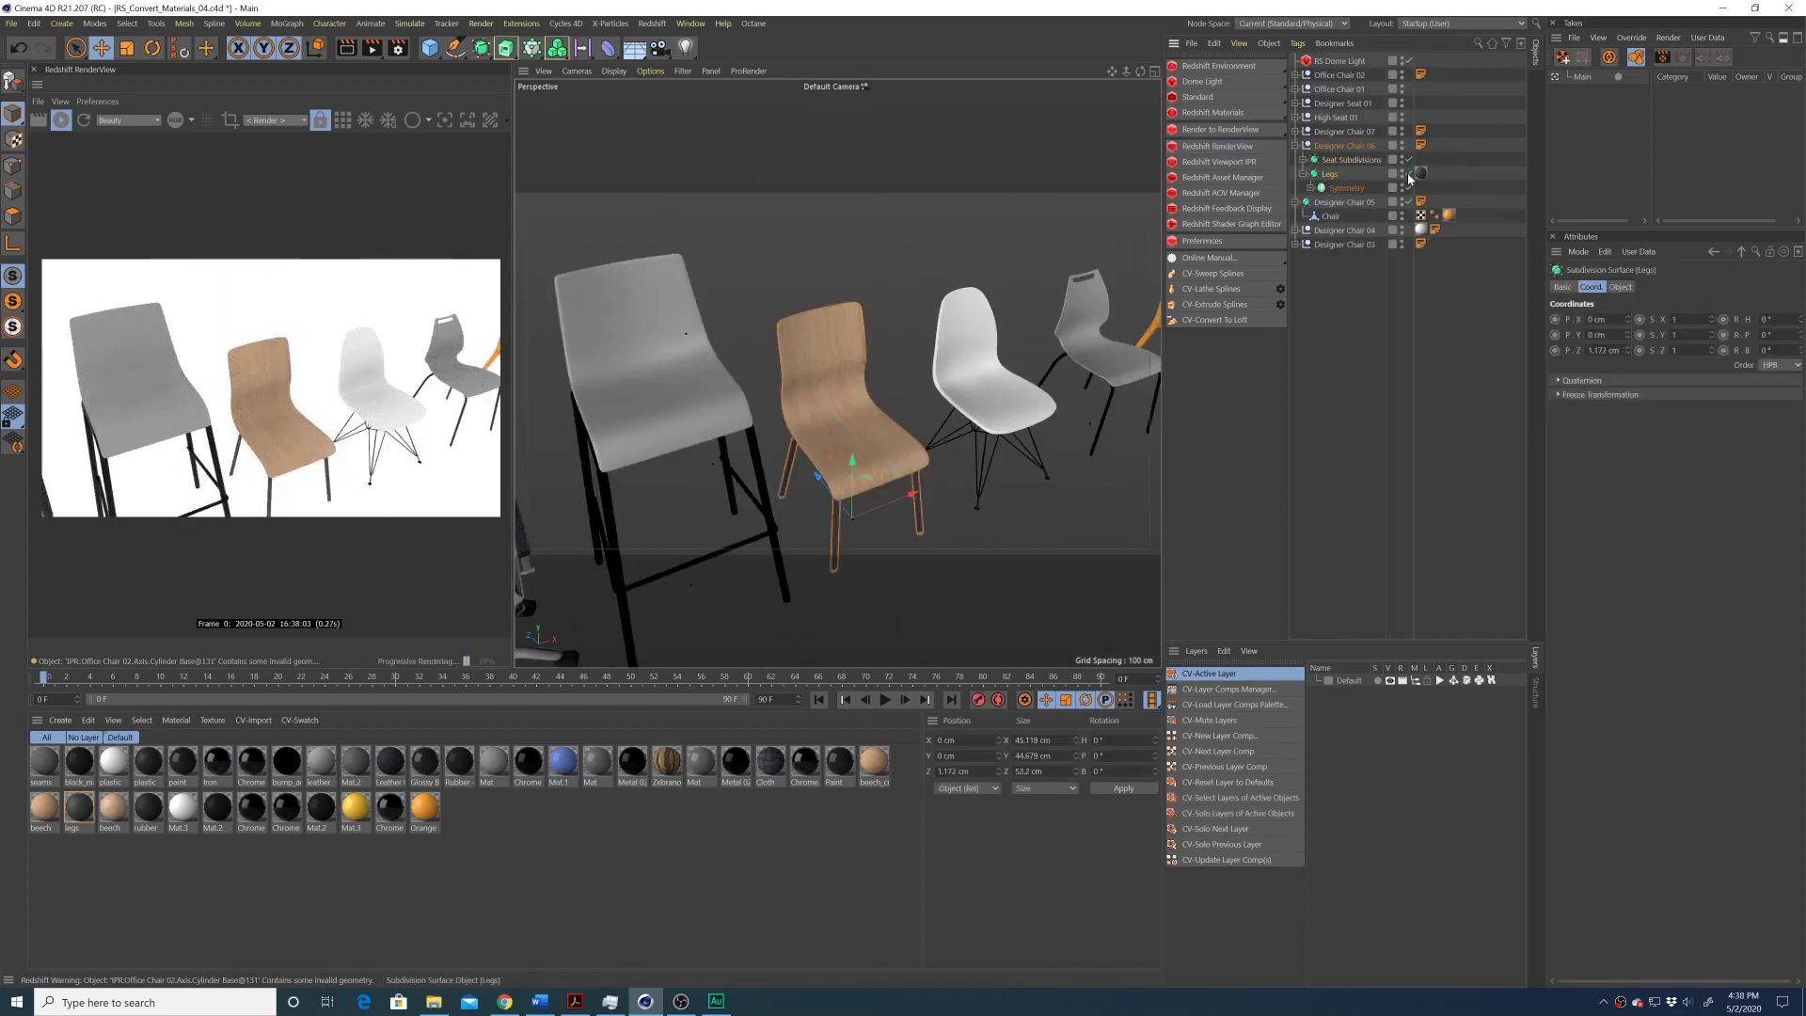
Select the white chair's seat and locate its subdivision surface in the Designer Chair 04 hierarchy
click(1025, 406)
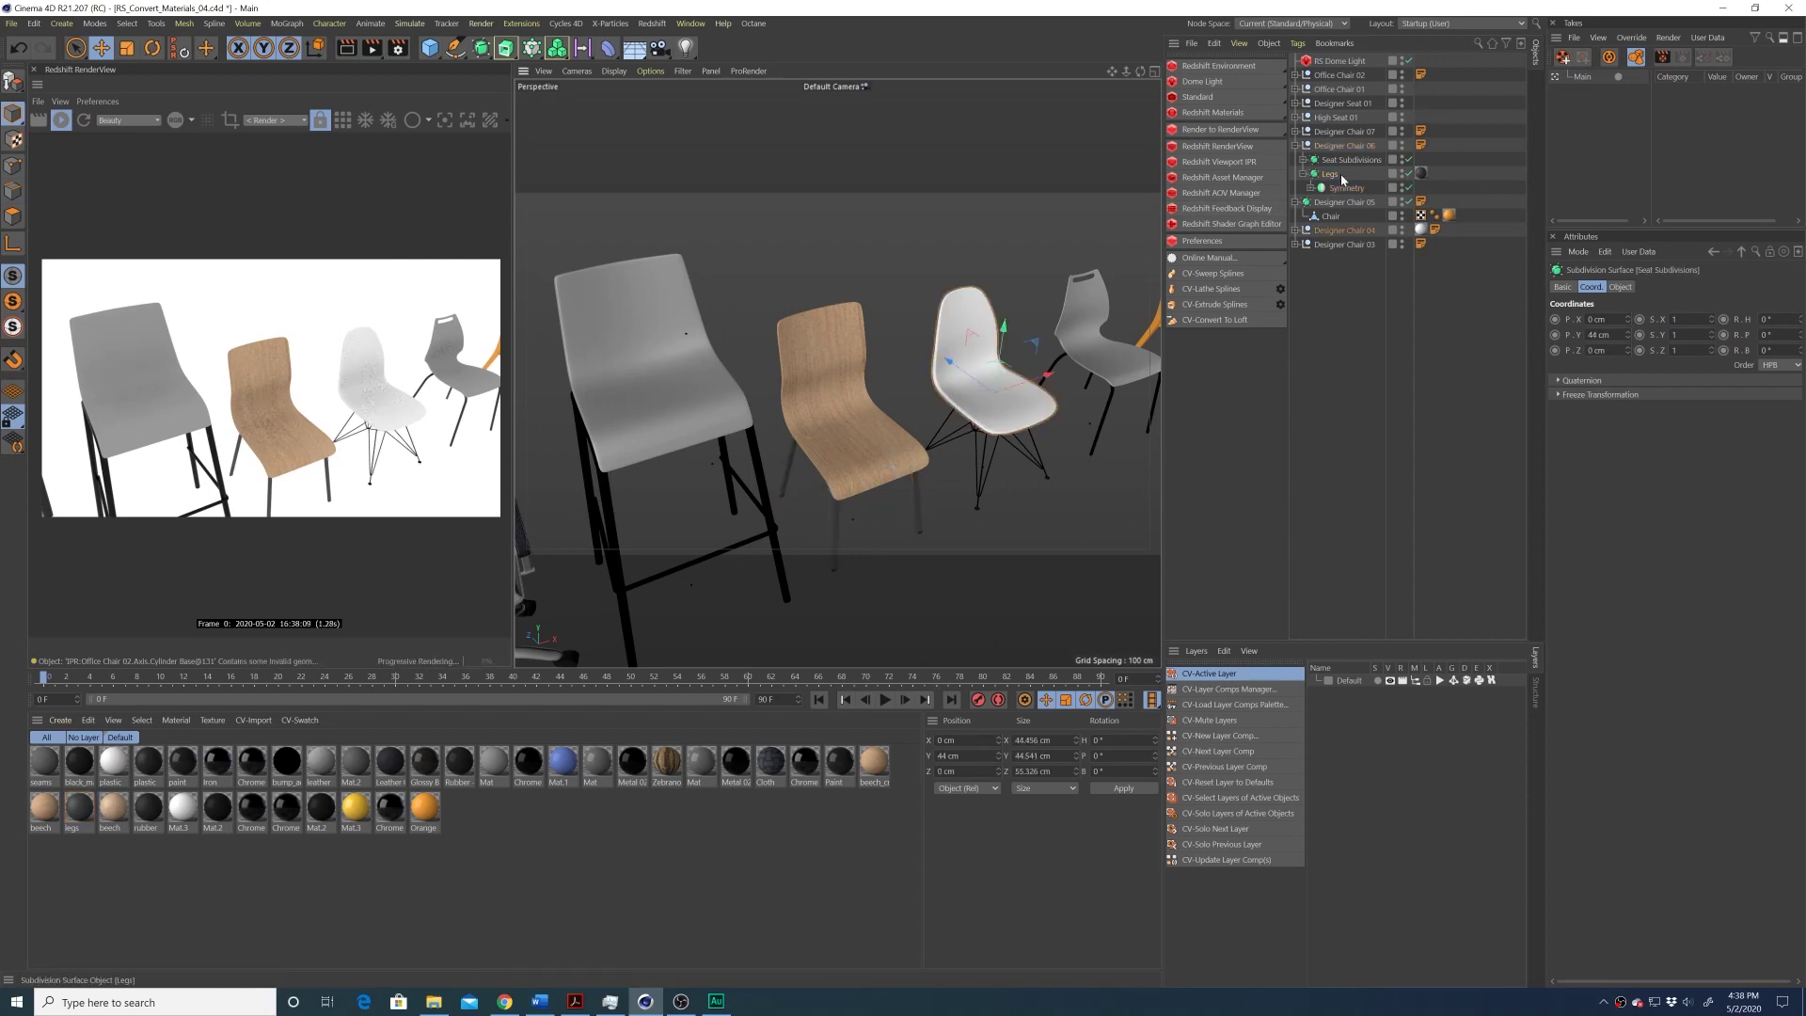
click(997, 461)
click(999, 409)
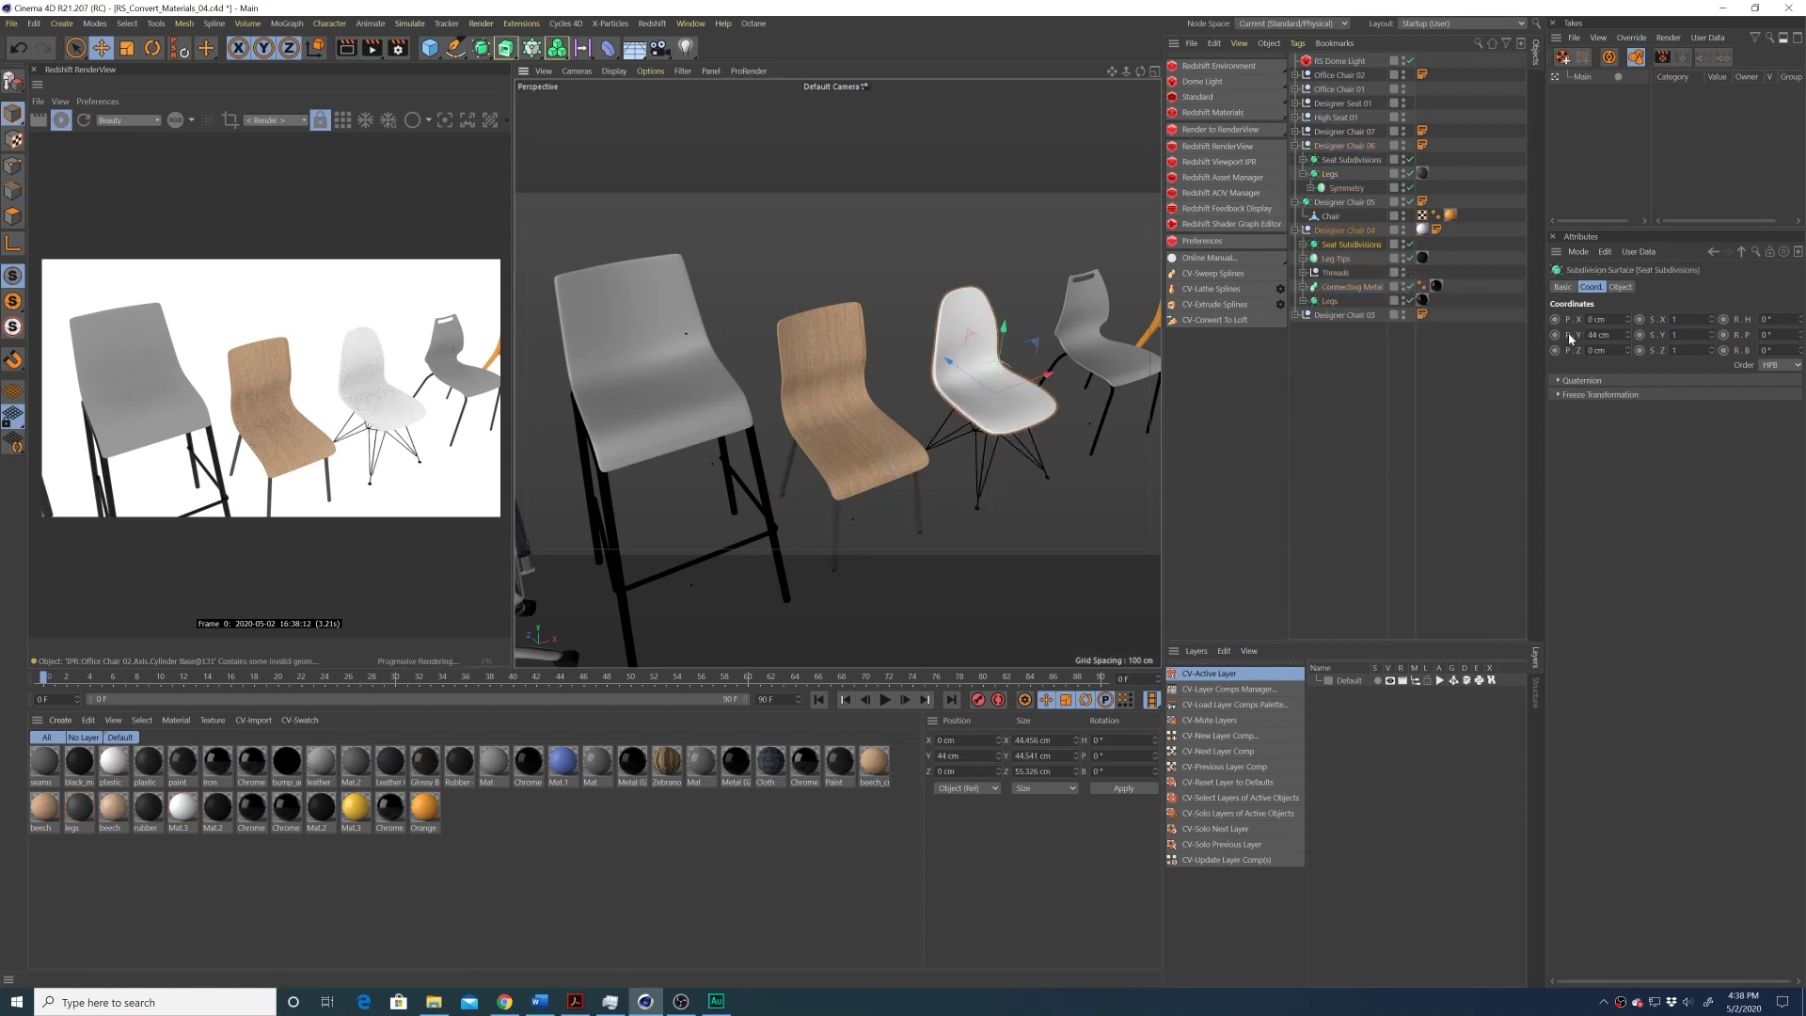
Work through the remaining chairs' subdivision surfaces, turning off Designer Chair 03's Seat Subdivisions, so their materials show in the viewport and render
click(579, 459)
click(1297, 117)
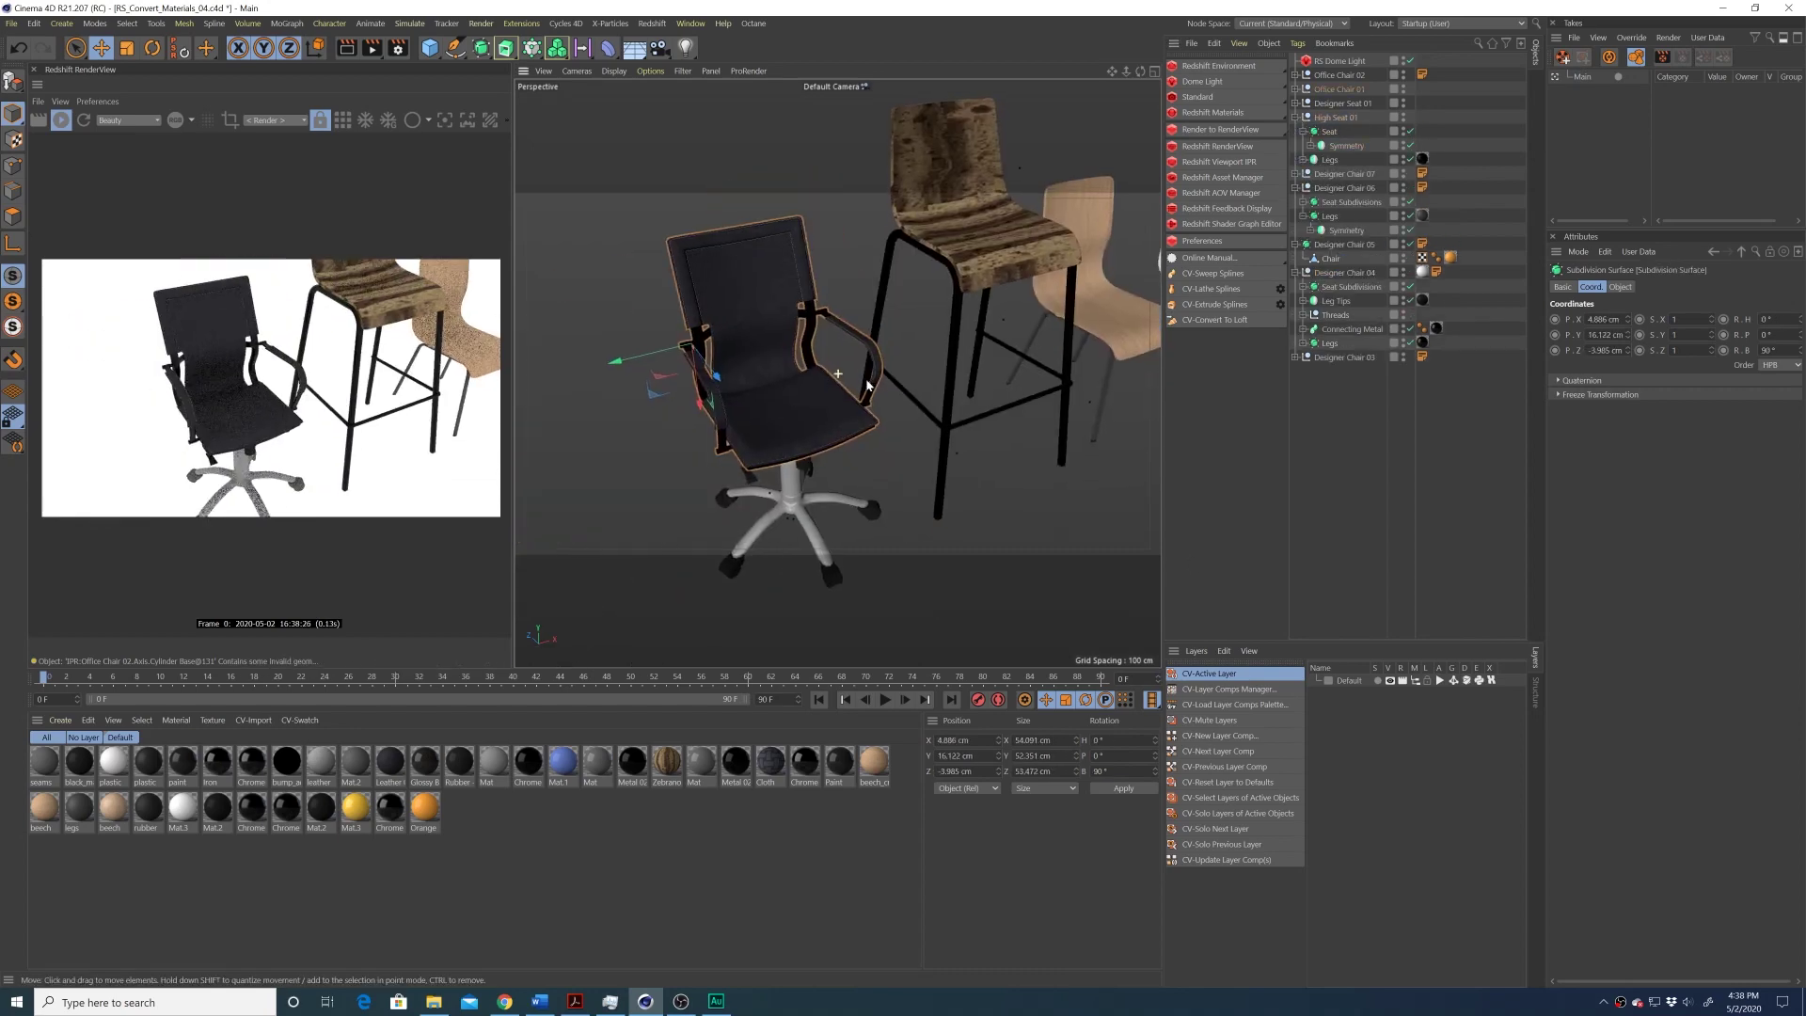
click(951, 489)
key(h)
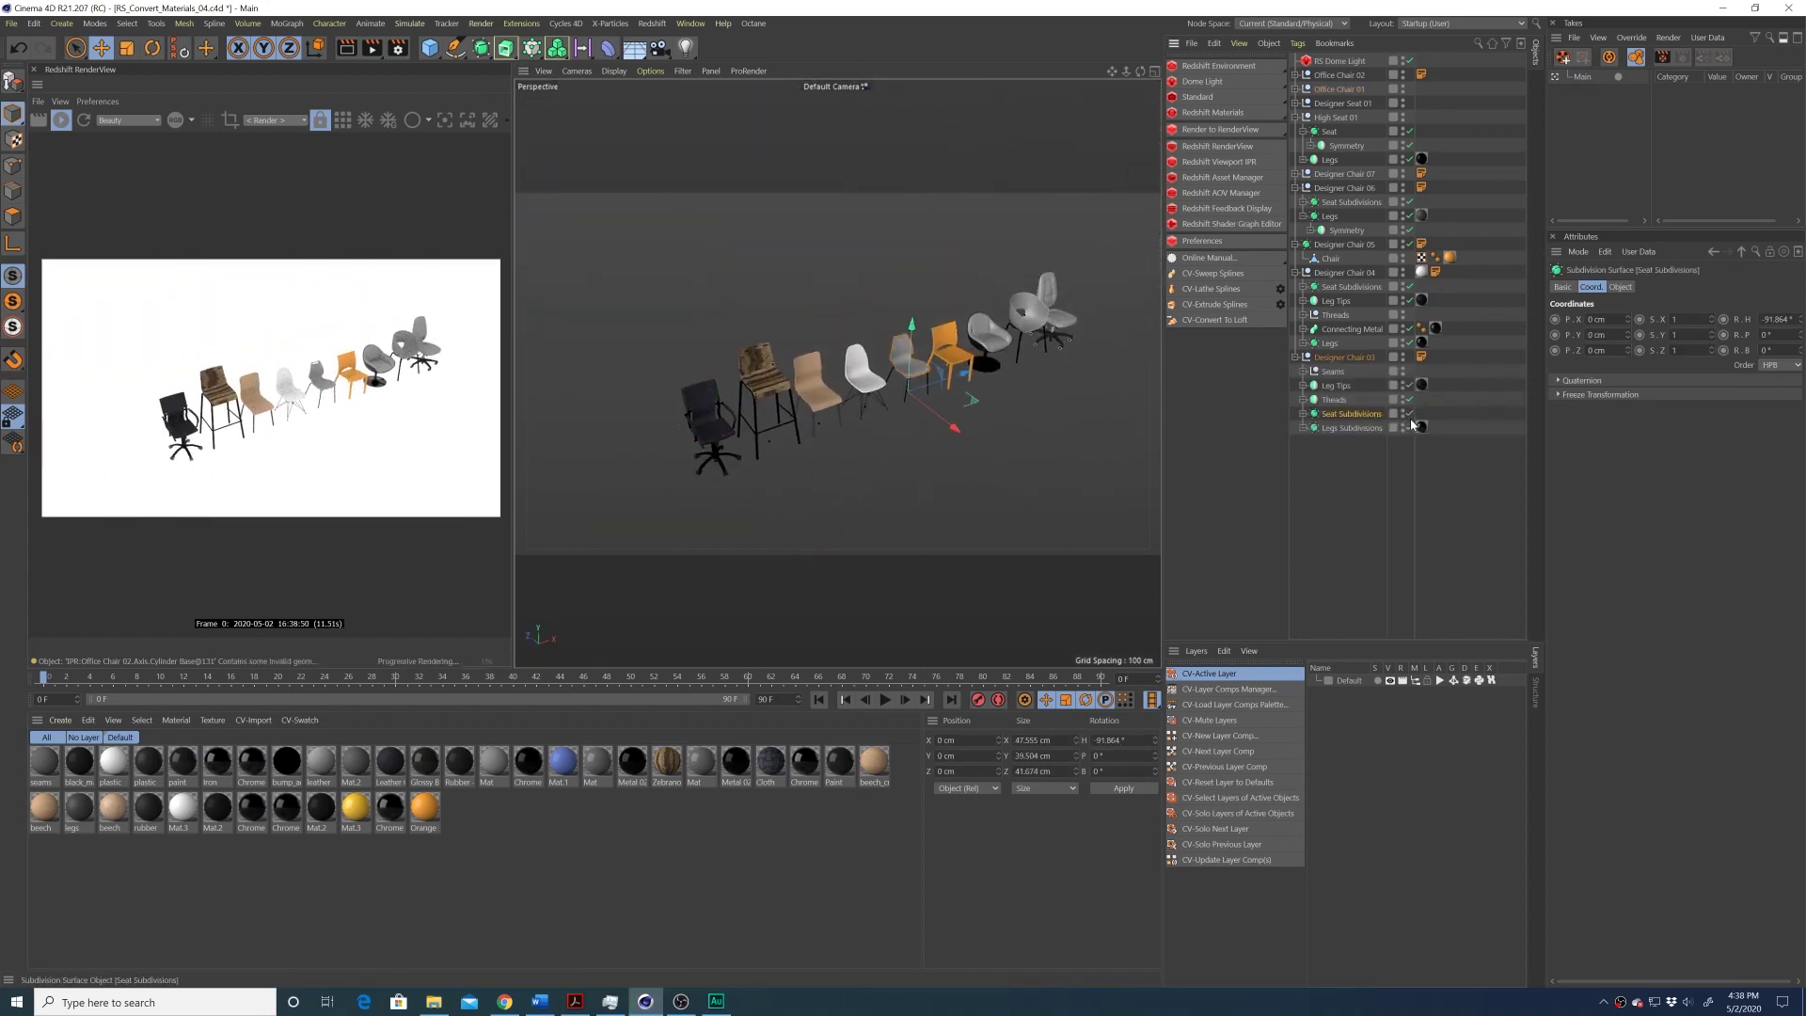
click(1047, 290)
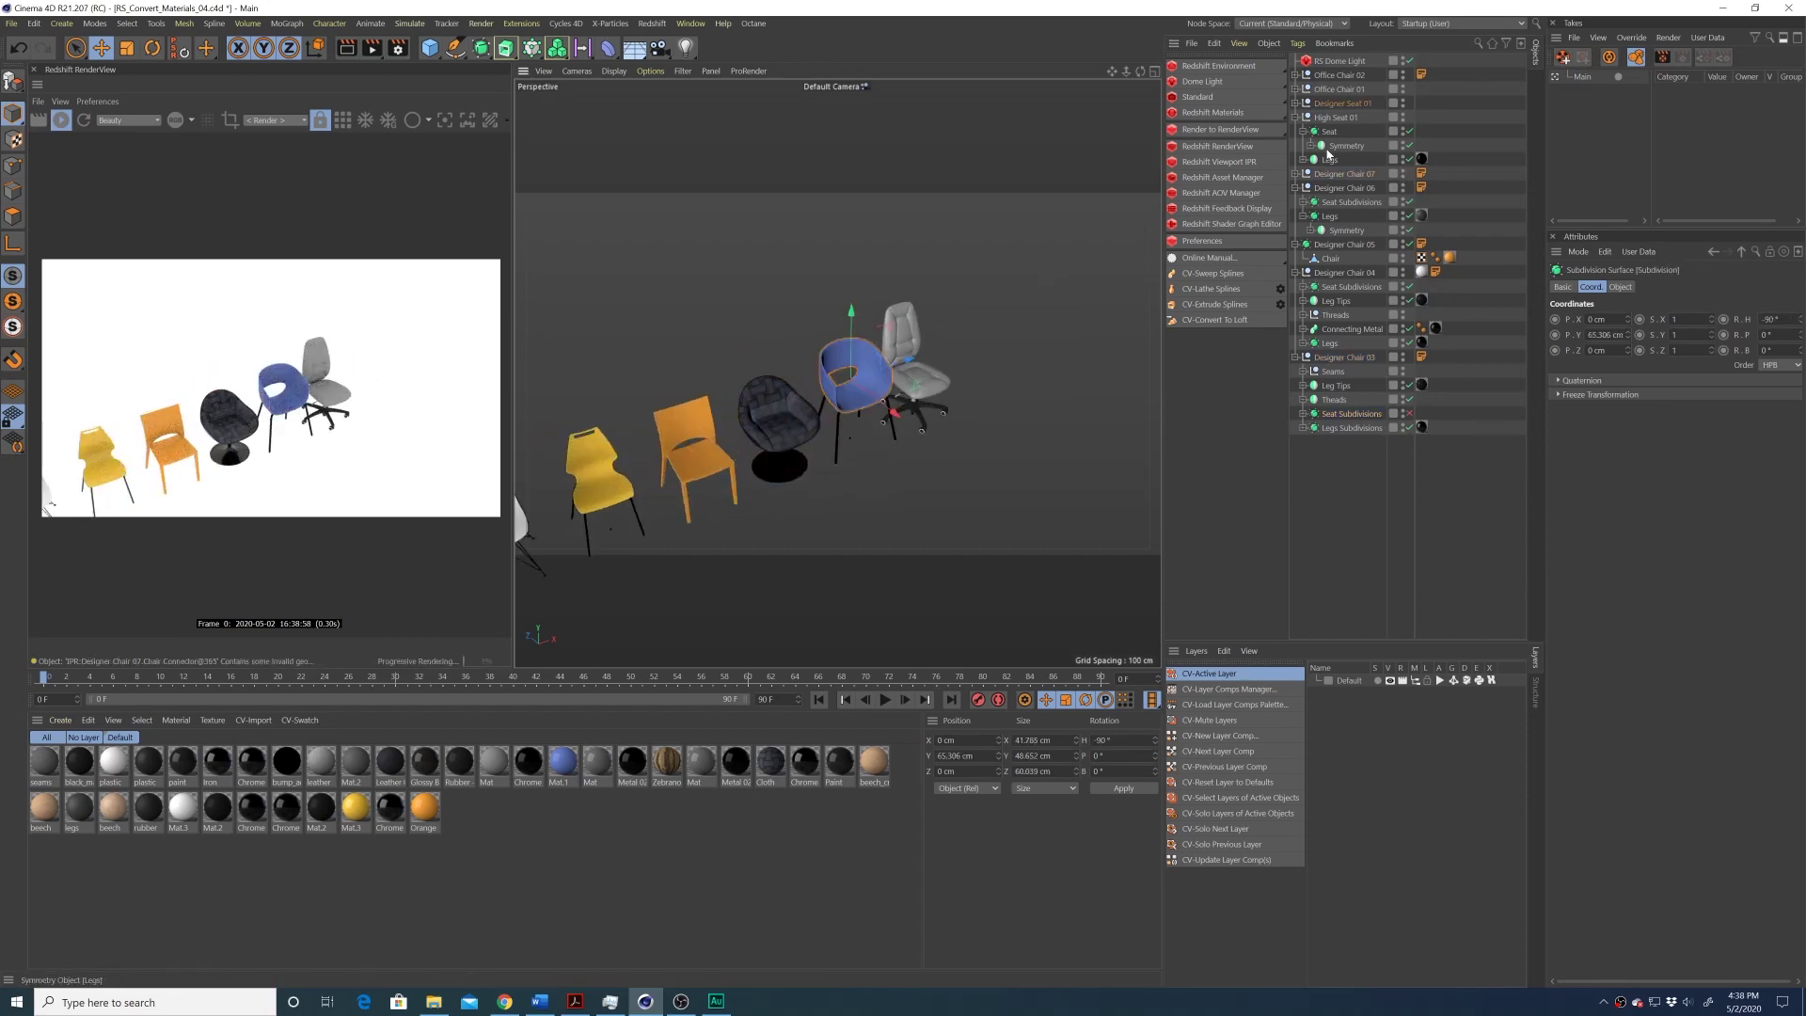
click(1401, 280)
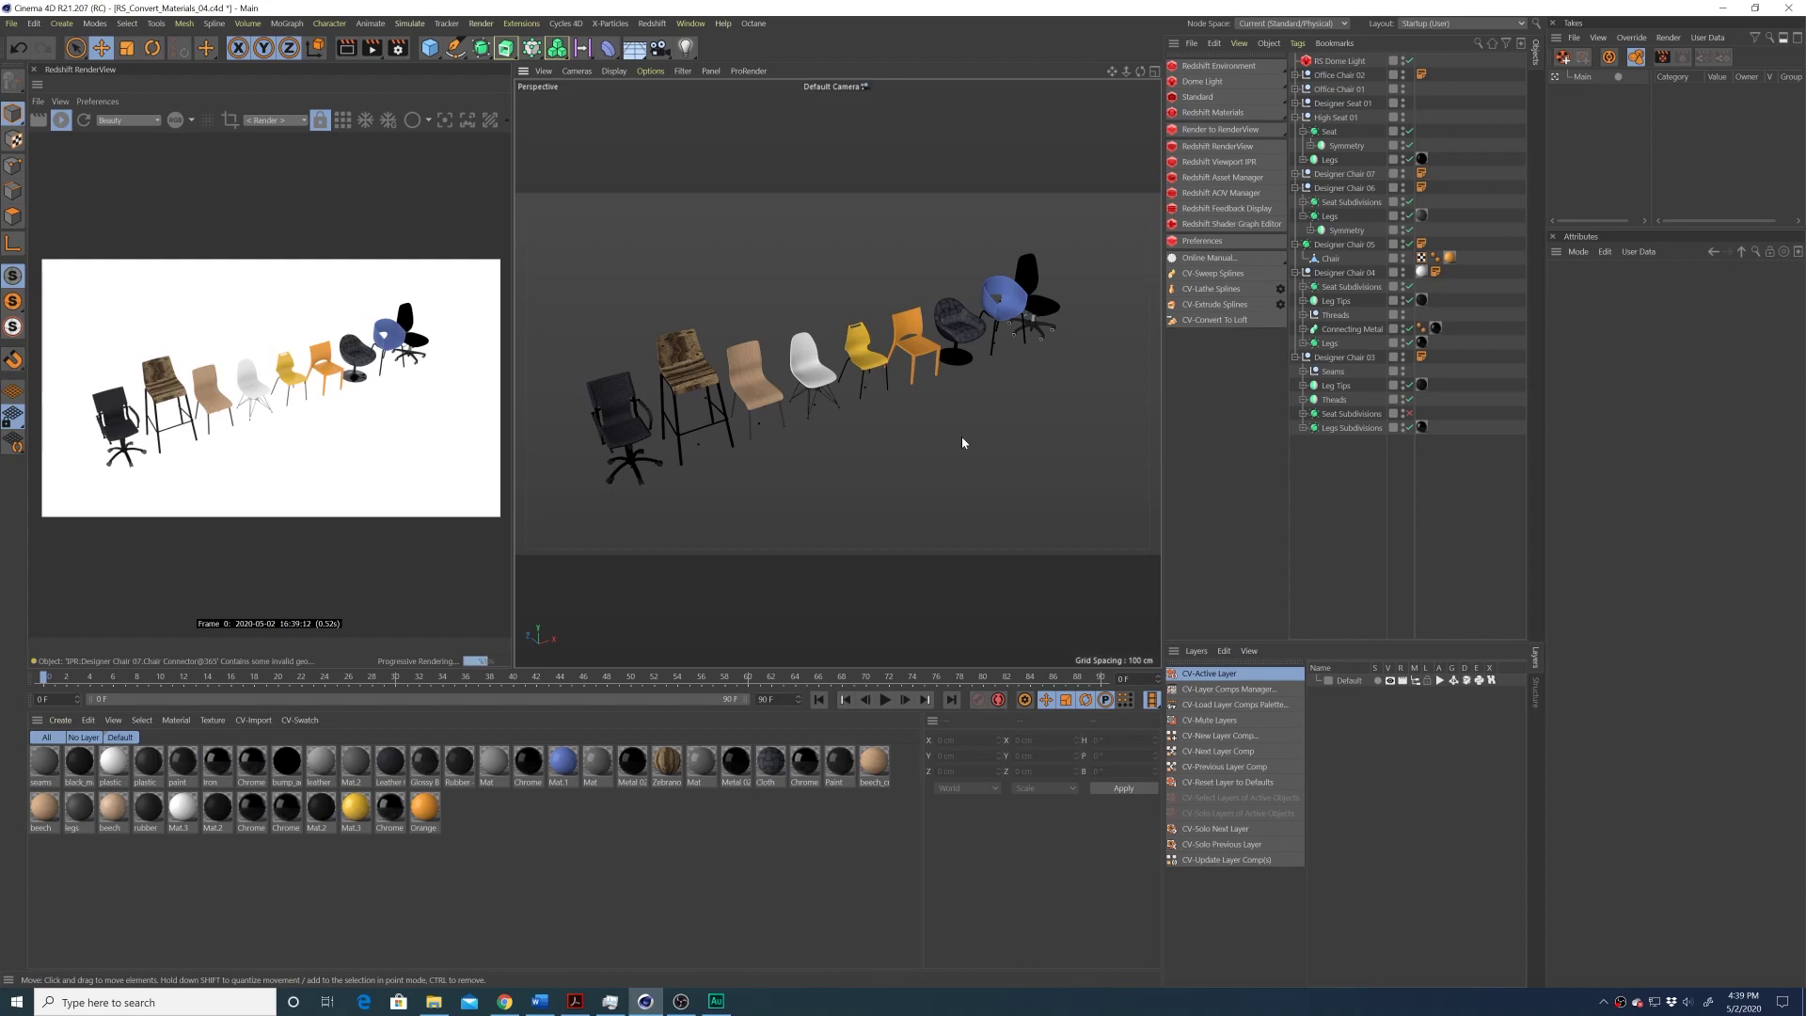
Open the Zebrano mid material in the Redshift Shader Graph and inspect its full converted node network
double_click(667, 762)
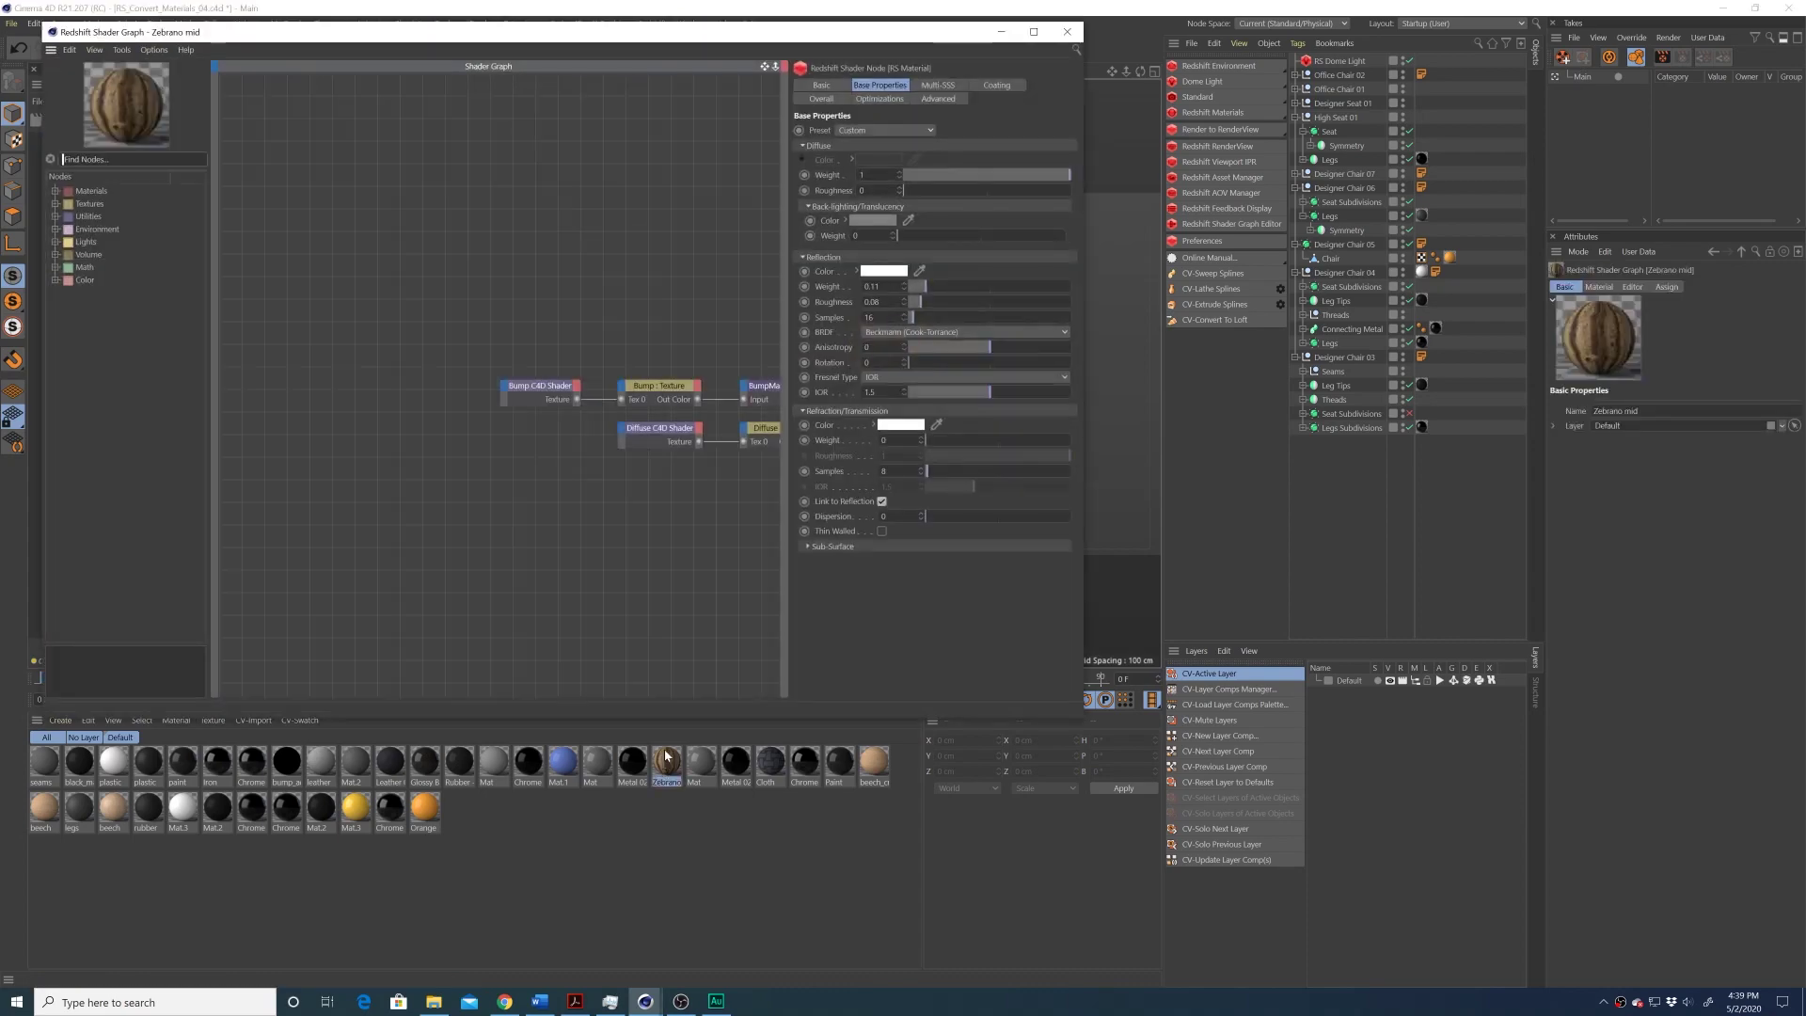
click(606, 501)
key(h)
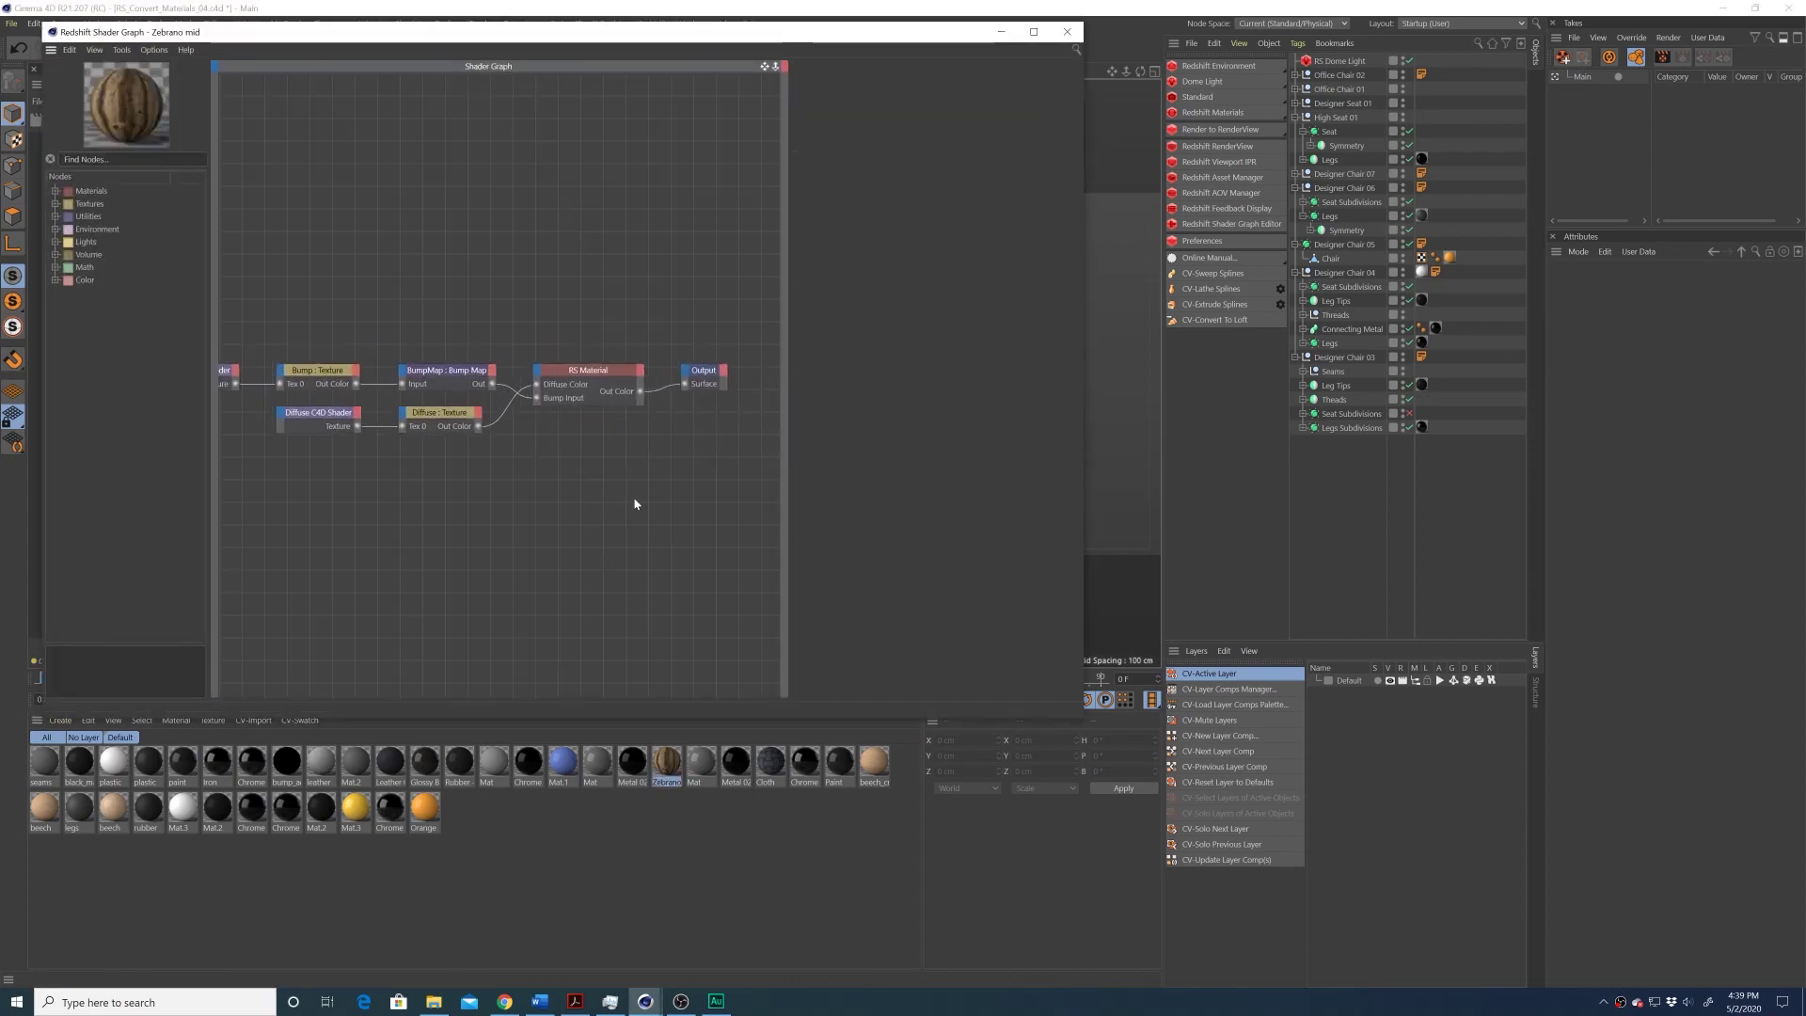